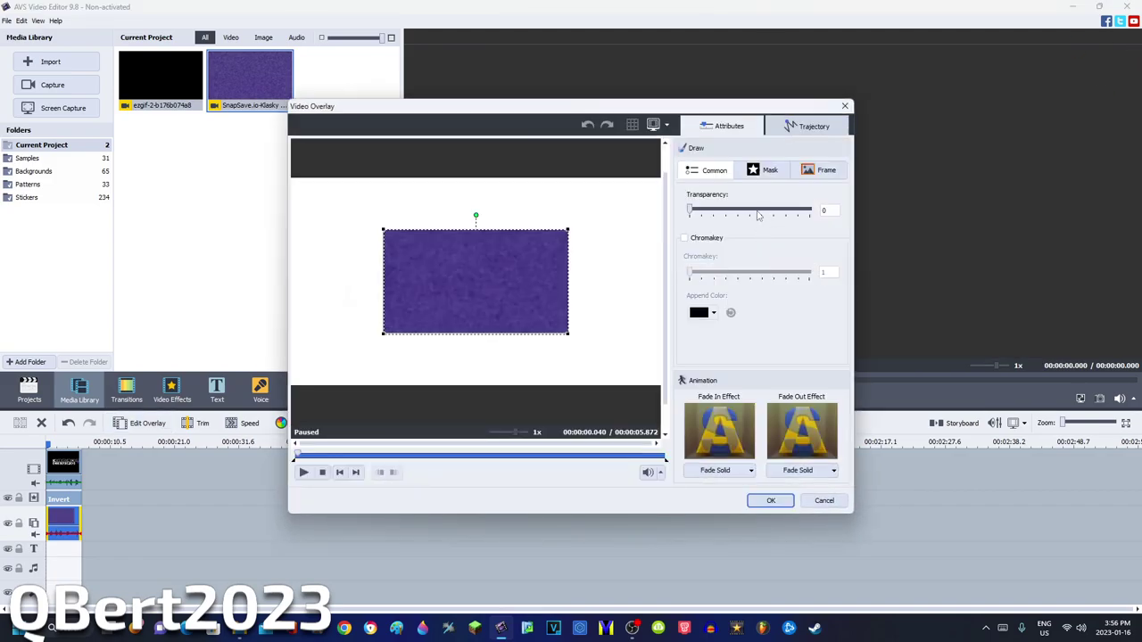
# Set the overlay clip's transparency to 50 and preview the blend around the middle of the clip
pyautogui.click(751, 209)
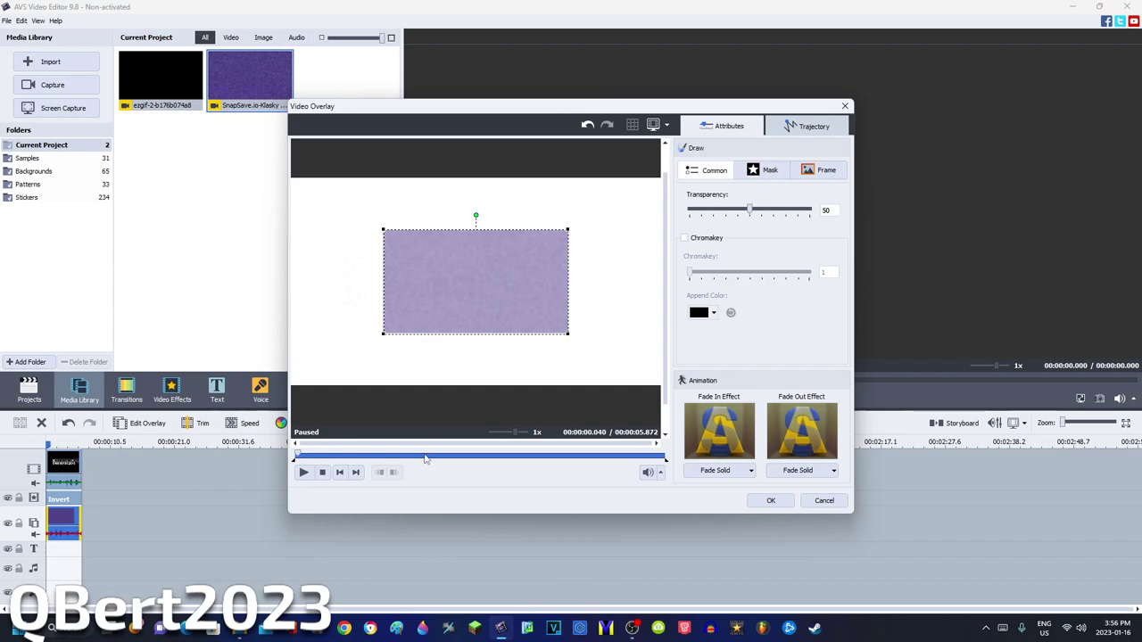
pyautogui.click(424, 455)
pyautogui.moveTo(467, 456); pyautogui.dragTo(483, 460)
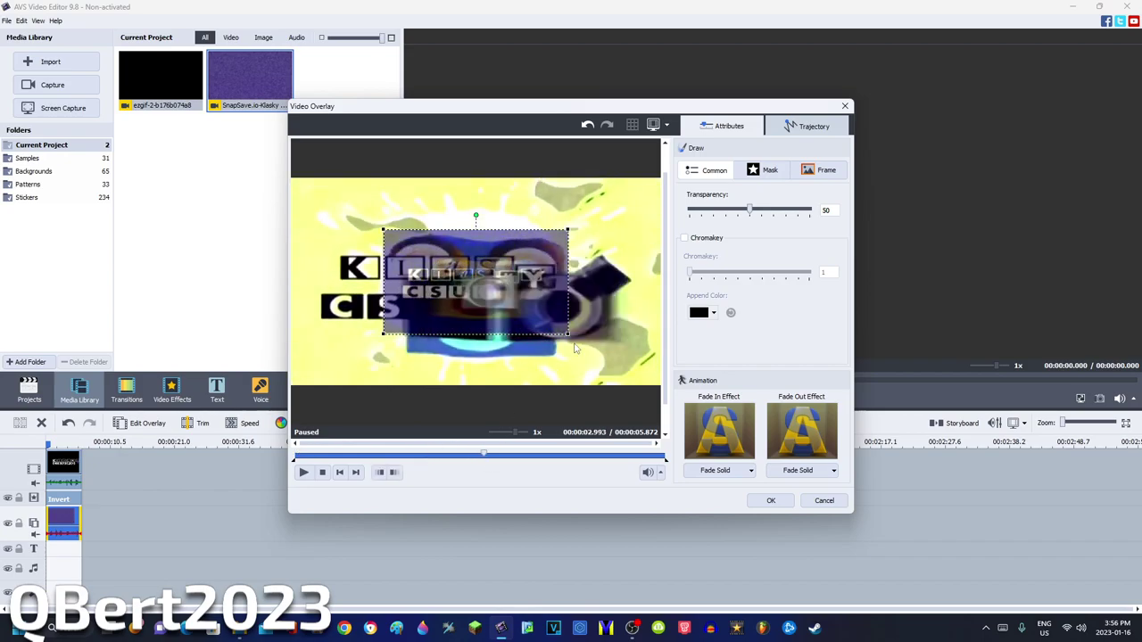
# Enlarge the overlay to fill the whole frame, apply the overlay settings and preview the project at about 1.7 seconds
pyautogui.moveTo(568, 340); pyautogui.dragTo(652, 404)
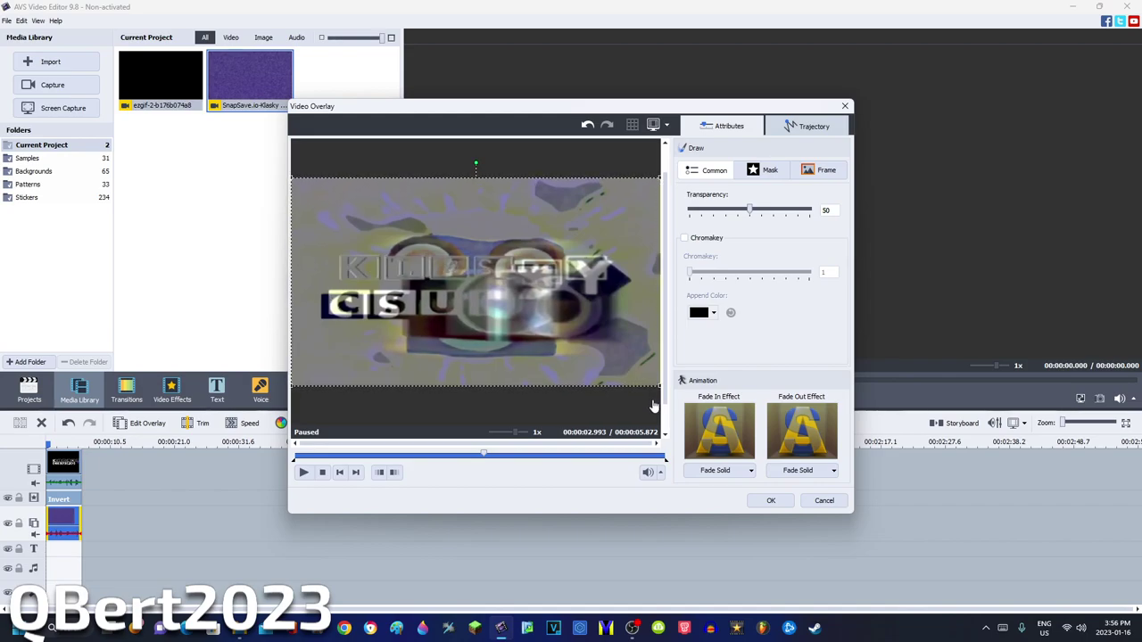
pyautogui.moveTo(652, 402); pyautogui.dragTo(593, 412)
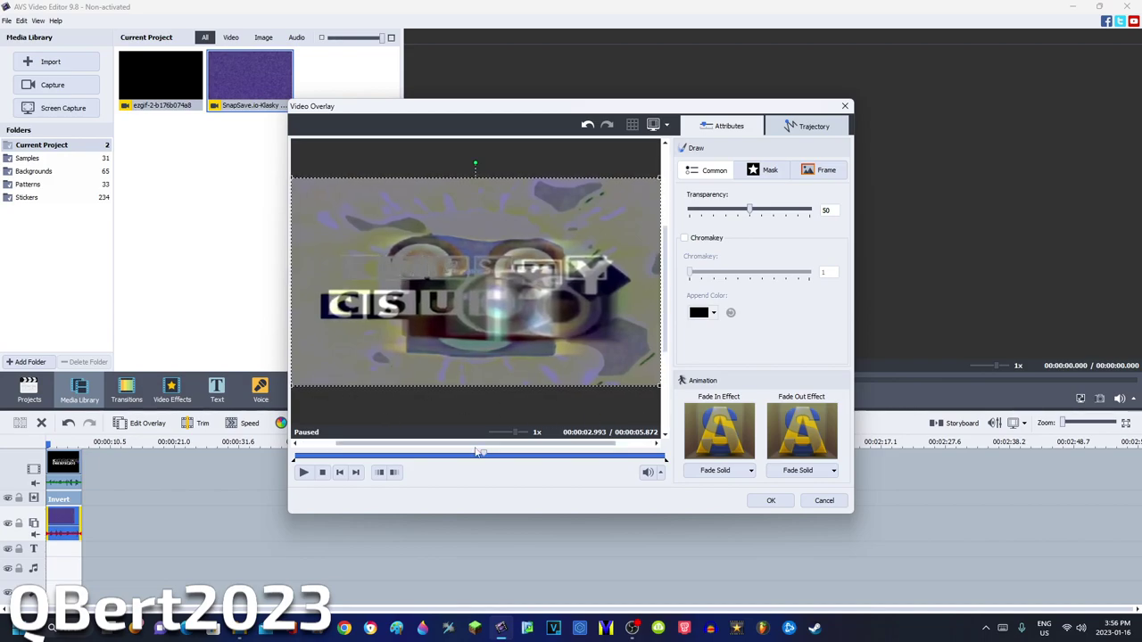
pyautogui.moveTo(380, 456); pyautogui.dragTo(481, 464)
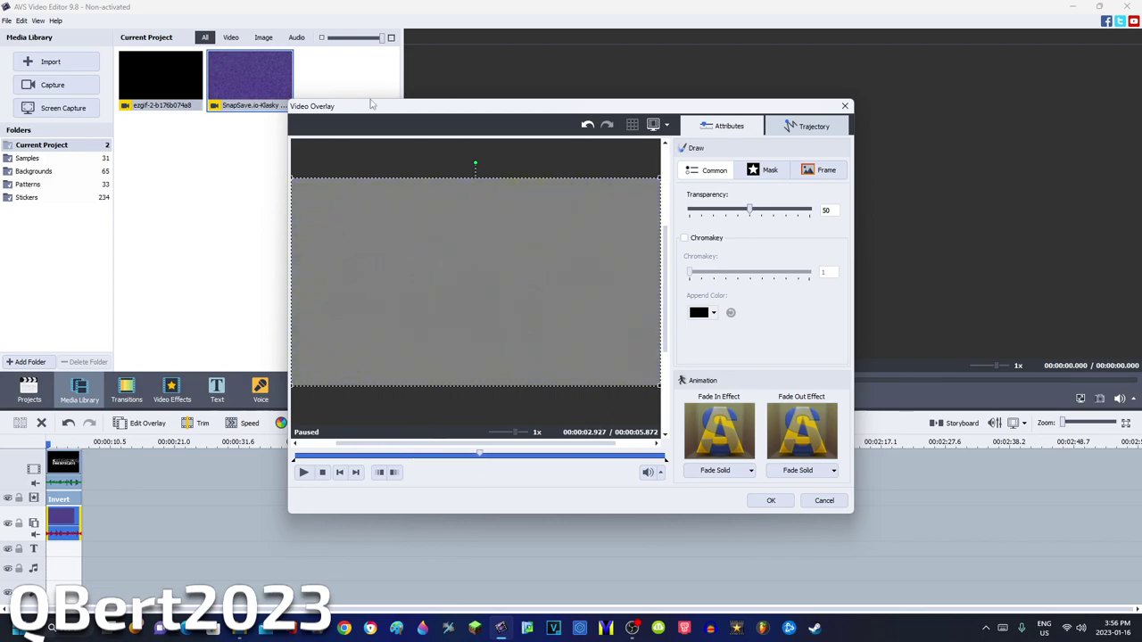
pyautogui.click(770, 500)
pyautogui.click(620, 379)
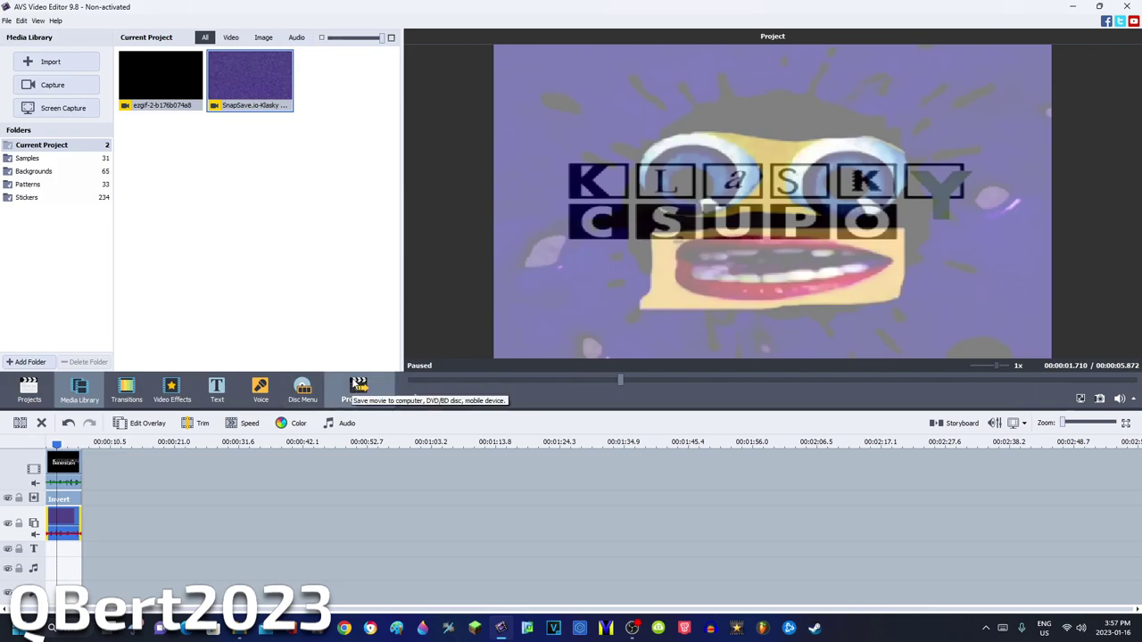
# Configure the movie export as MP4 using a 1920 x 1080 H.264 profile with the frame rate set to 60 fps
pyautogui.click(355, 384)
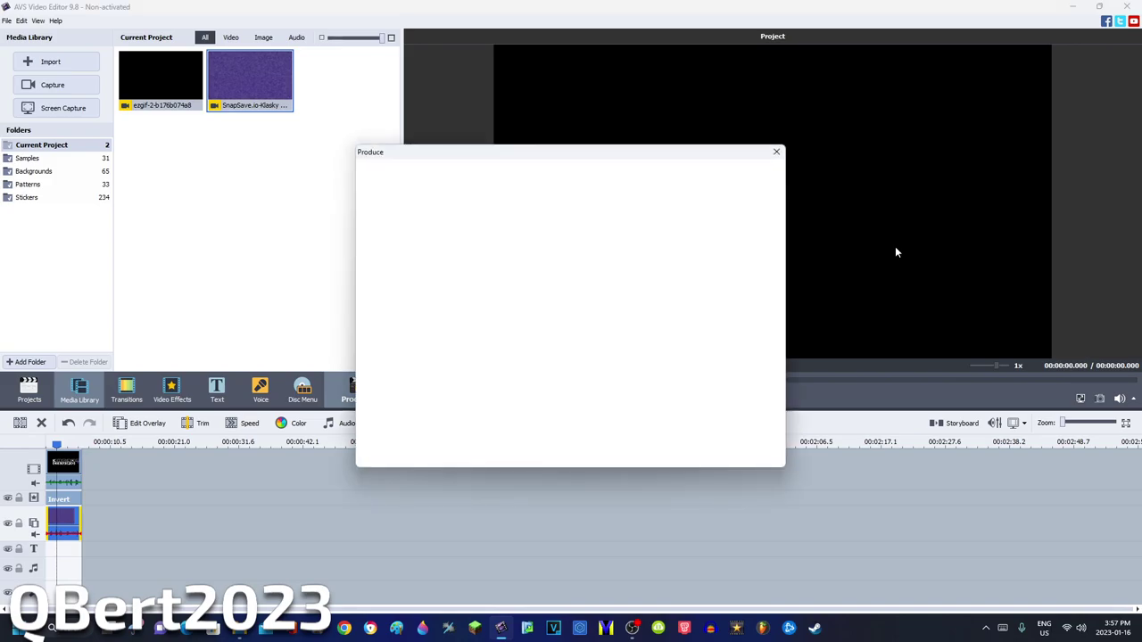
pyautogui.click(703, 454)
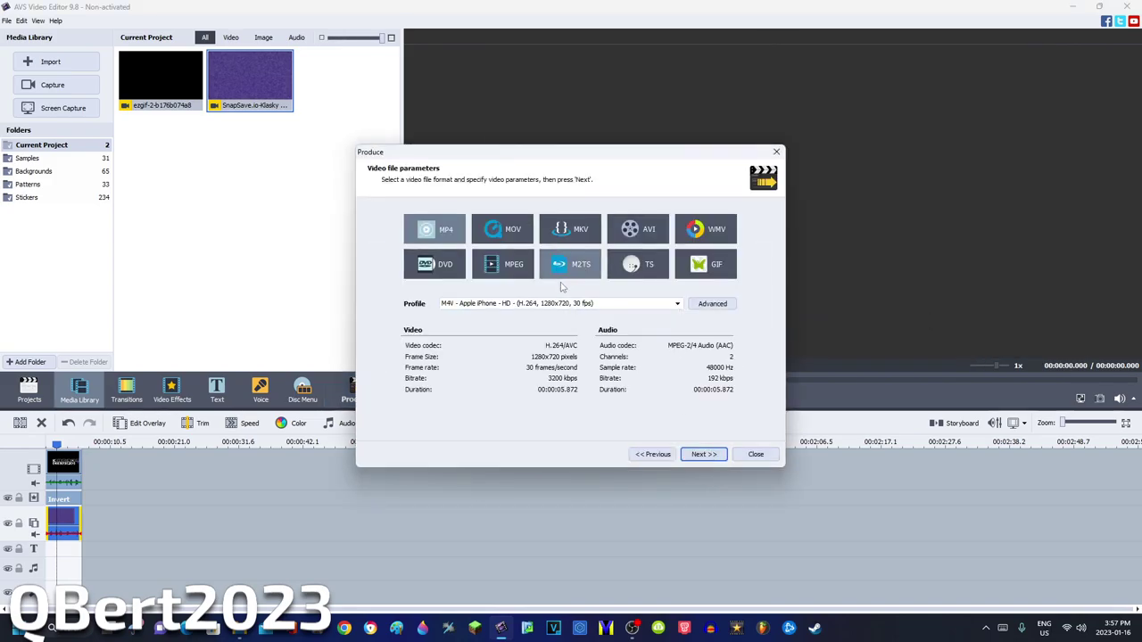
pyautogui.click(580, 303)
pyautogui.click(585, 335)
pyautogui.click(713, 304)
pyautogui.click(450, 399)
pyautogui.click(433, 513)
pyautogui.click(697, 455)
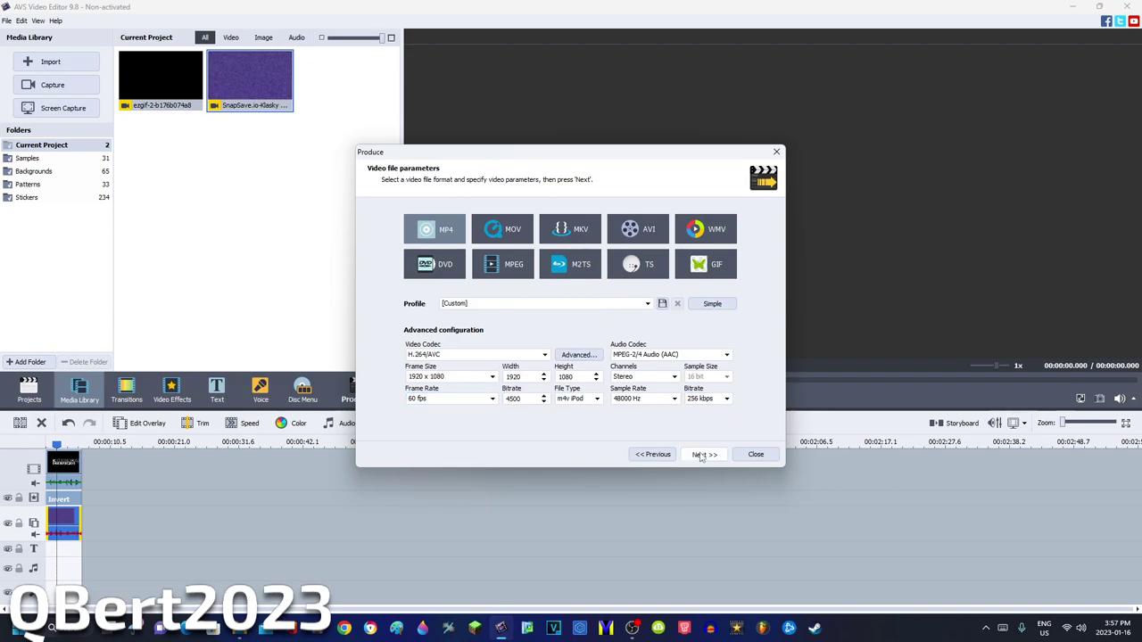
# Create the movie as Untitled.m4v in the AVSVideoEditor Output folder, continuing without registration
pyautogui.click(701, 455)
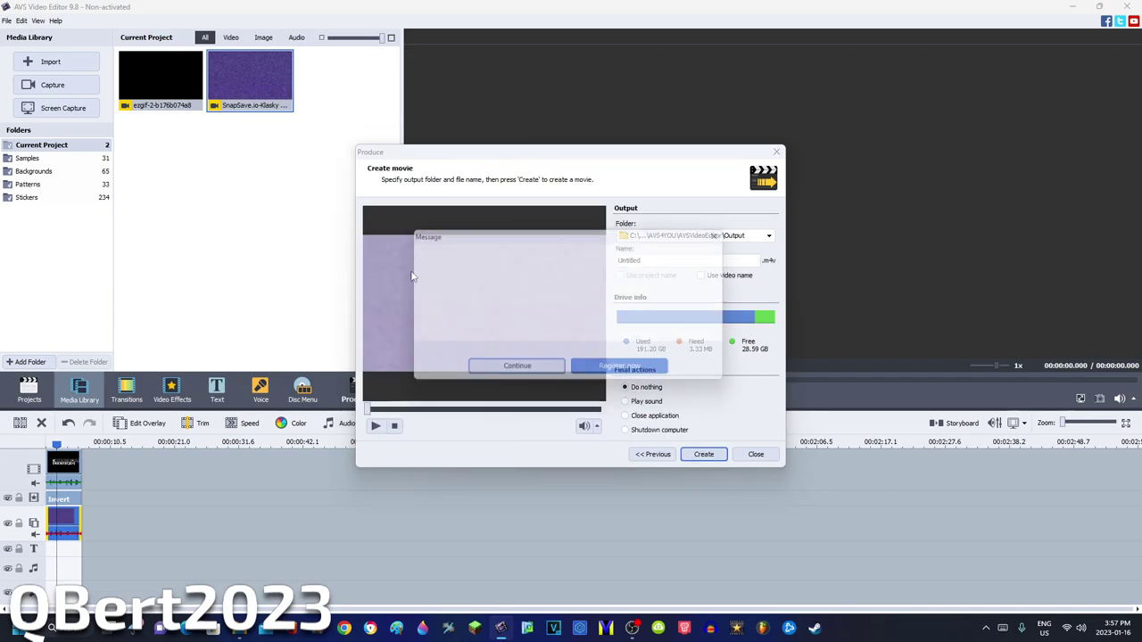
pyautogui.click(510, 372)
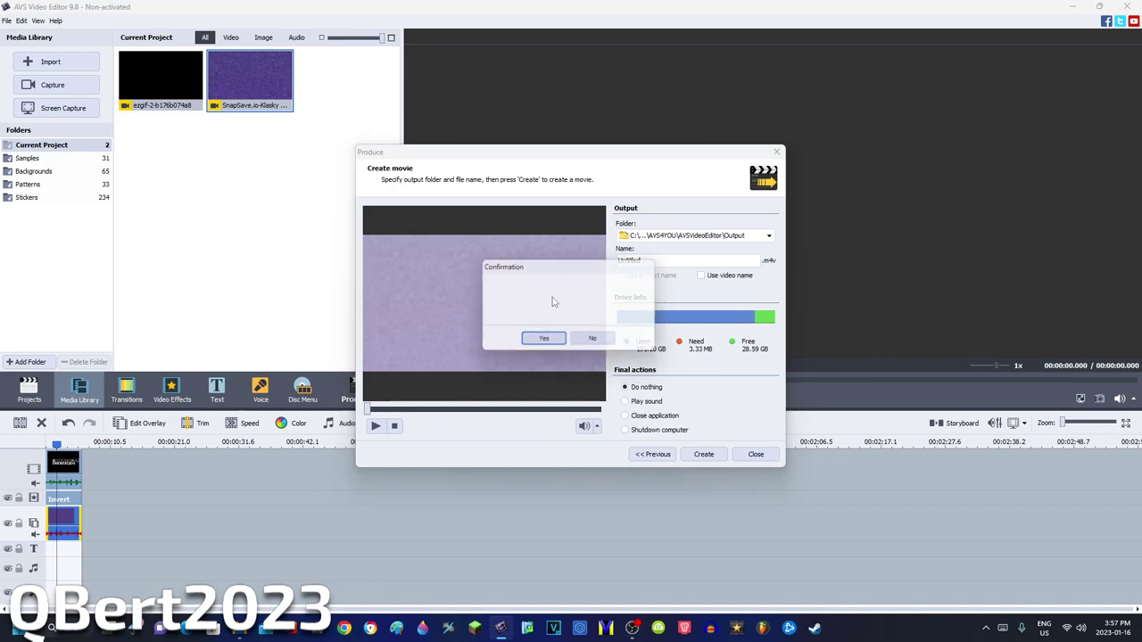
pyautogui.click(543, 341)
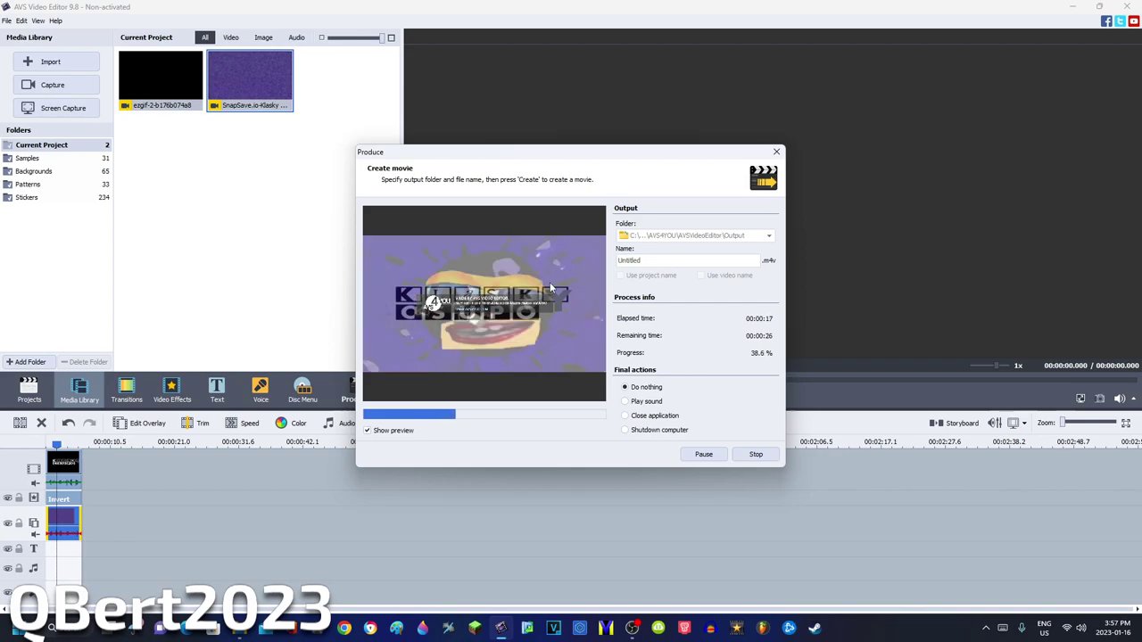
pyautogui.click(632, 628)
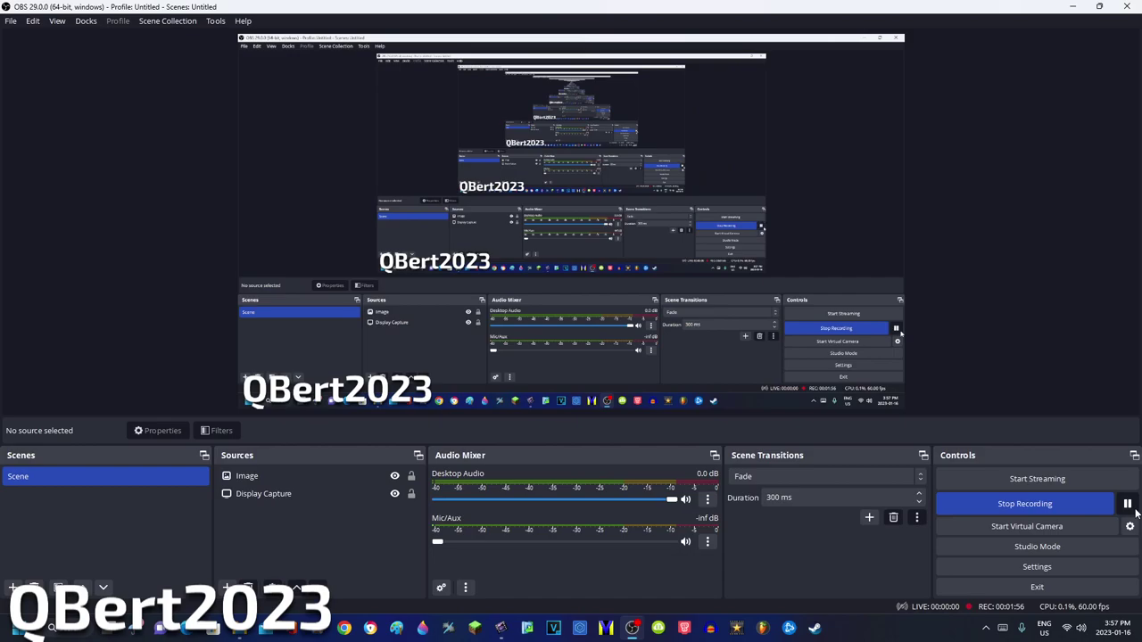
pyautogui.moveTo(243, 633)
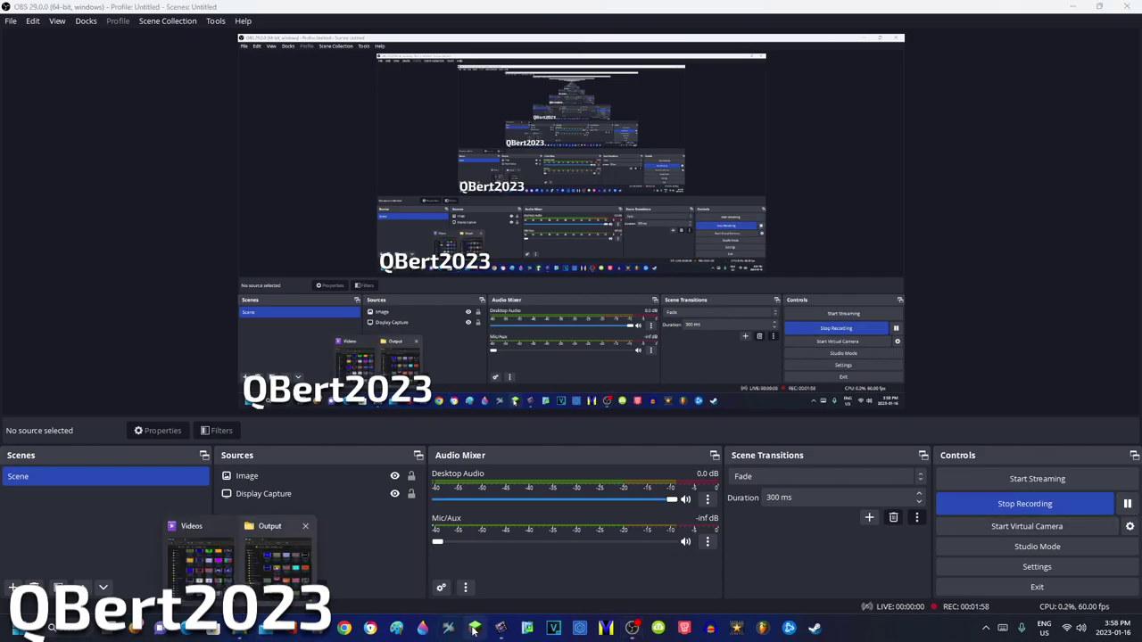
pyautogui.click(501, 628)
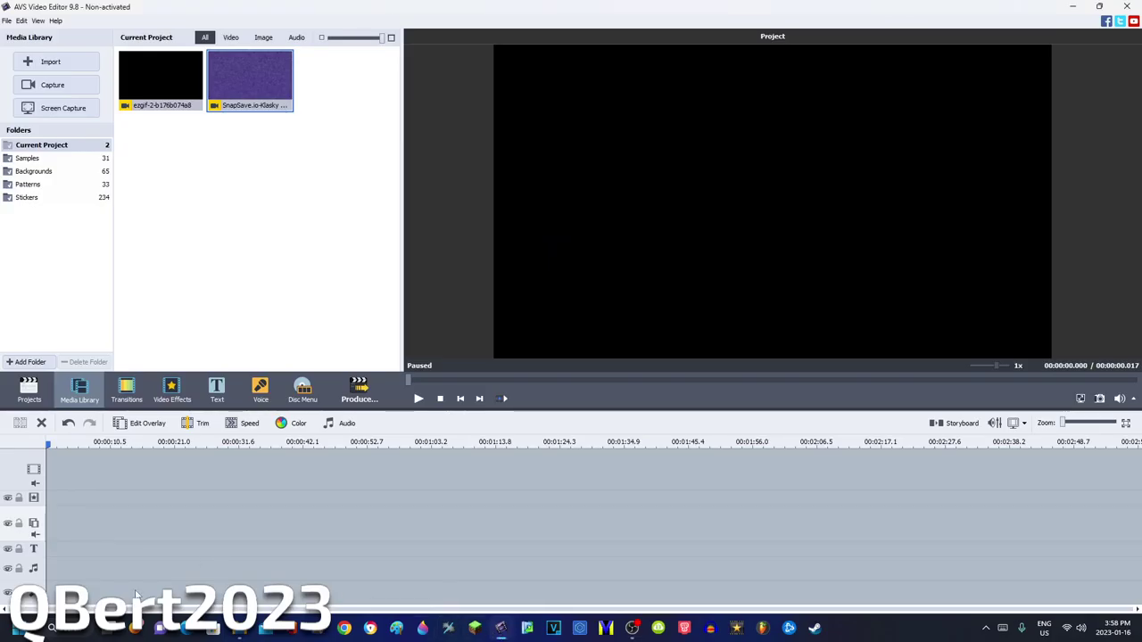
# Import Untitled.m4v from the Output folder into the media library and place it at the start of the main video track
pyautogui.moveTo(239, 628)
pyautogui.click(301, 577)
pyautogui.scroll(-5, 795, 267)
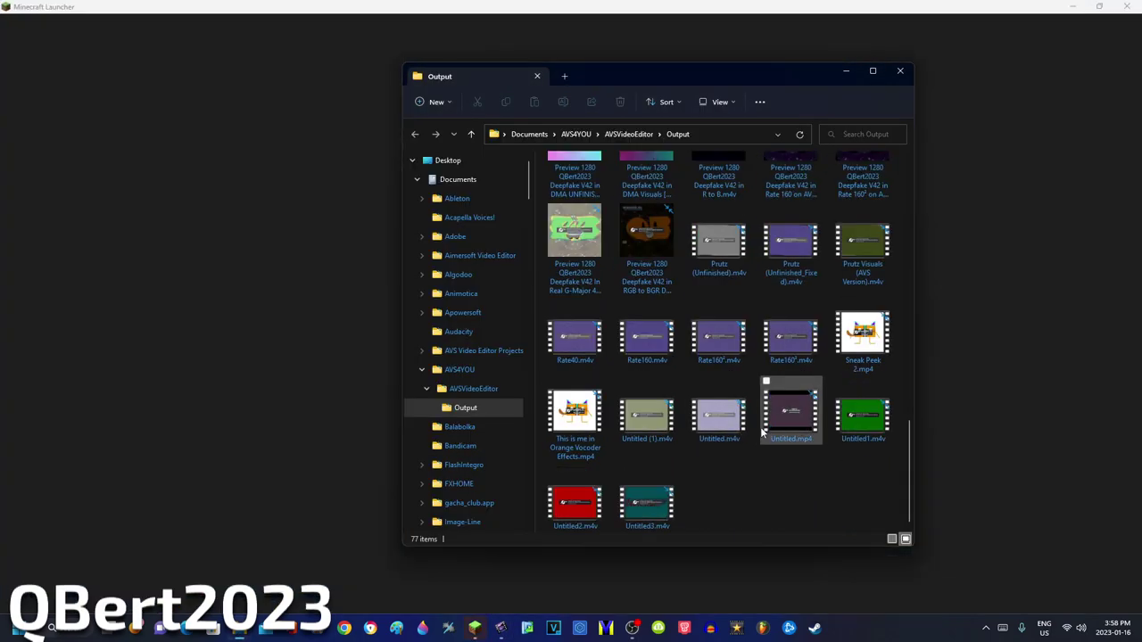
pyautogui.click(501, 631)
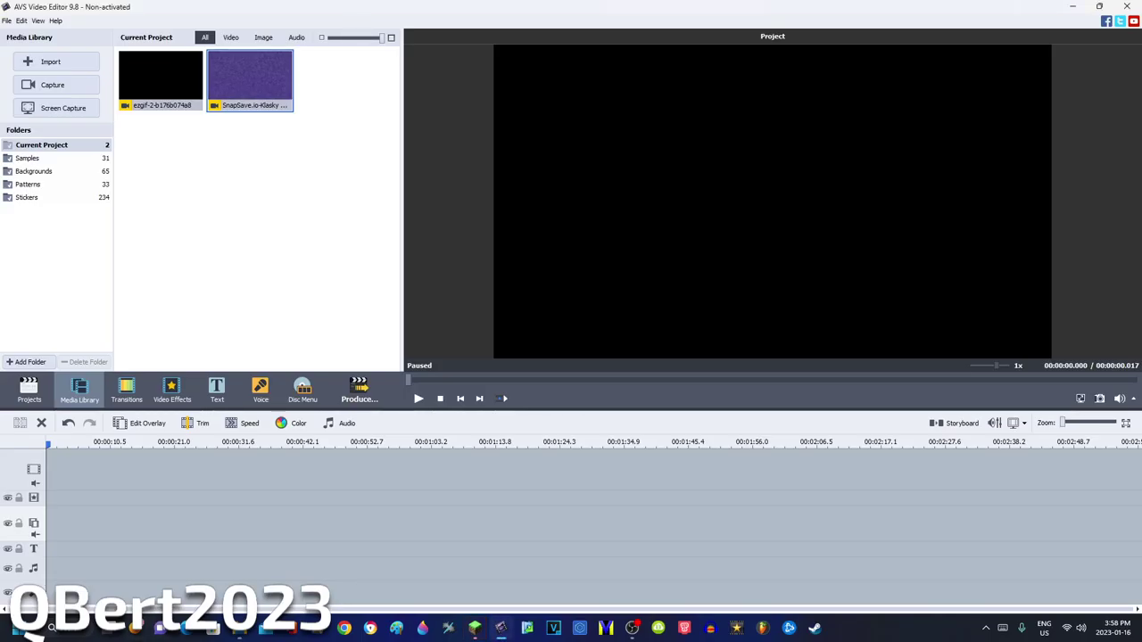
pyautogui.moveTo(240, 628)
pyautogui.moveTo(279, 569)
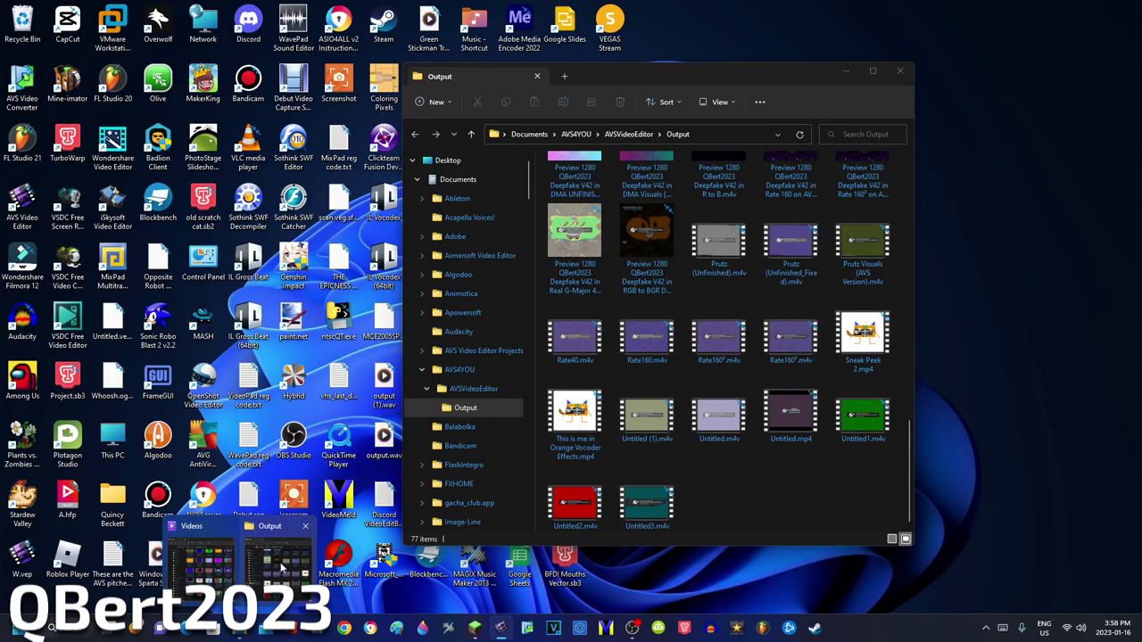
pyautogui.click(288, 563)
pyautogui.moveTo(725, 416); pyautogui.dragTo(273, 201)
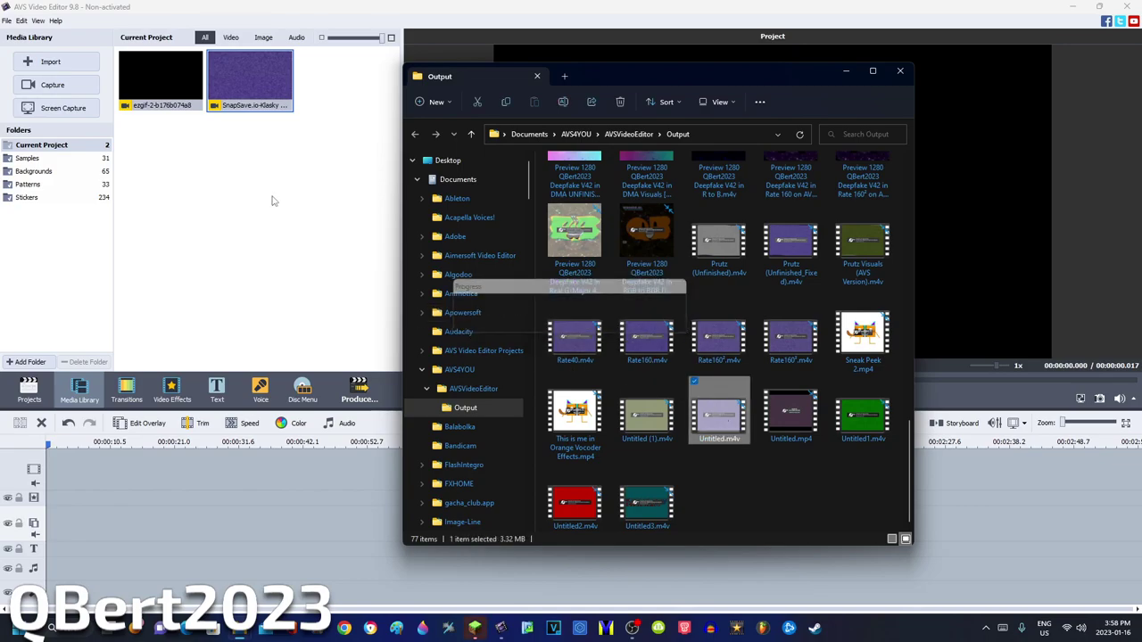
pyautogui.click(271, 196)
pyautogui.moveTo(334, 71); pyautogui.dragTo(237, 467)
pyautogui.click(551, 355)
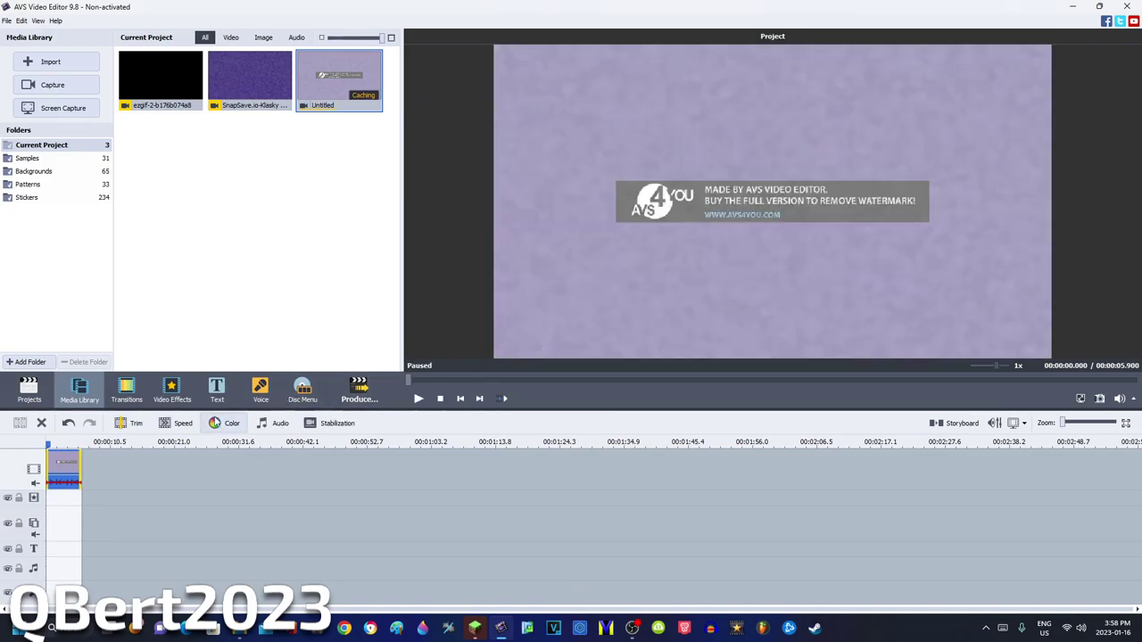
# Apply color correction to the clip on the main video track with brightness 50 and contrast 25
pyautogui.click(215, 424)
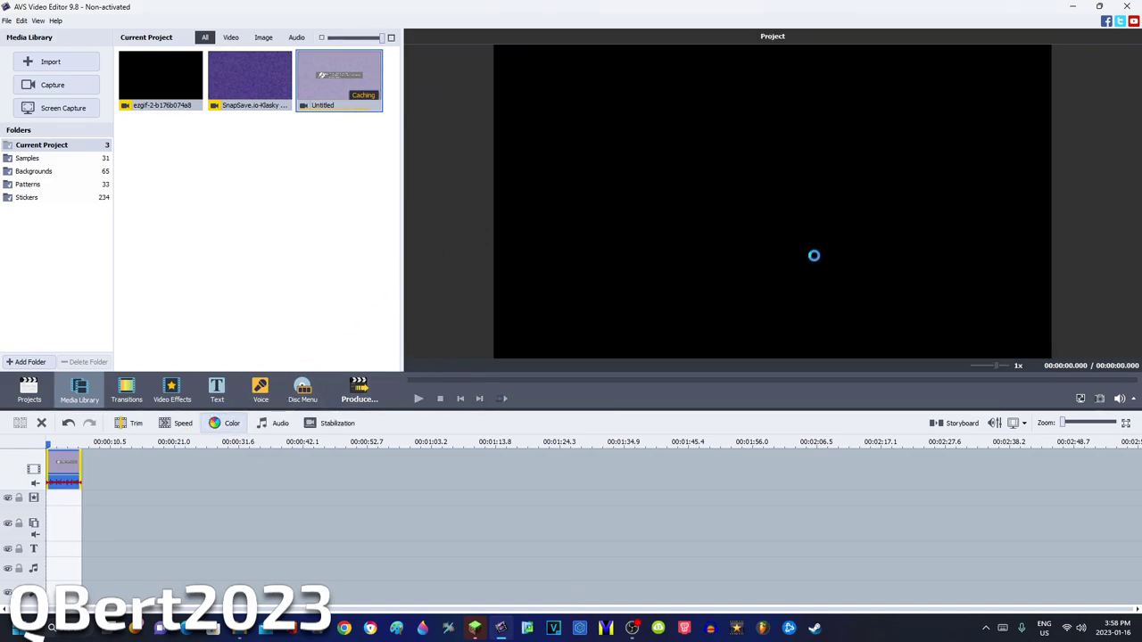
pyautogui.write('-')
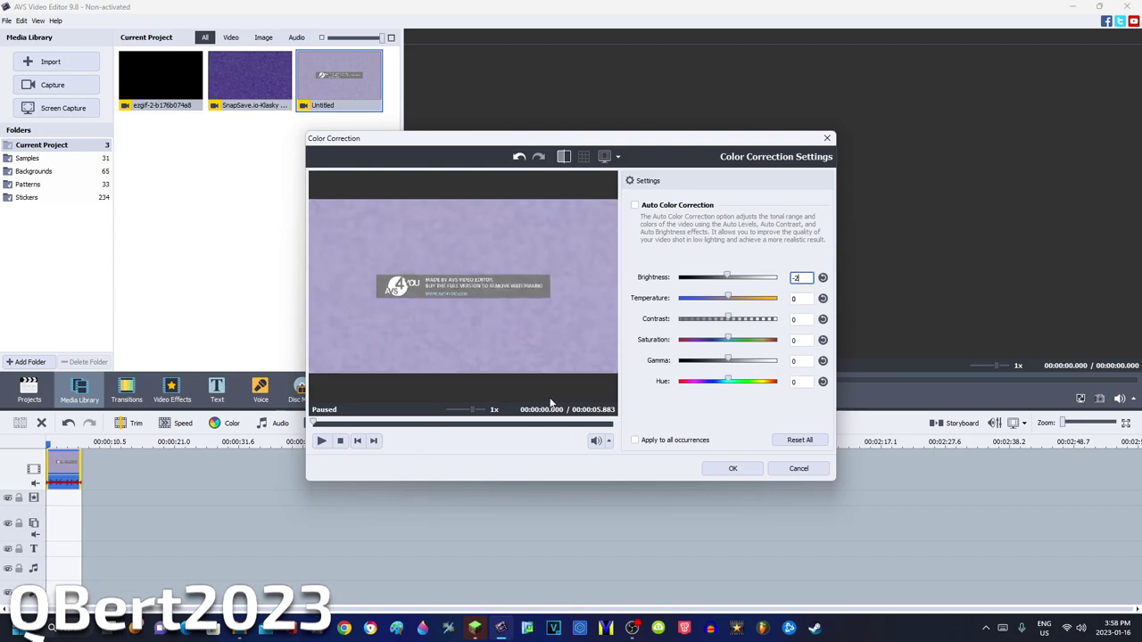
pyautogui.write('25')
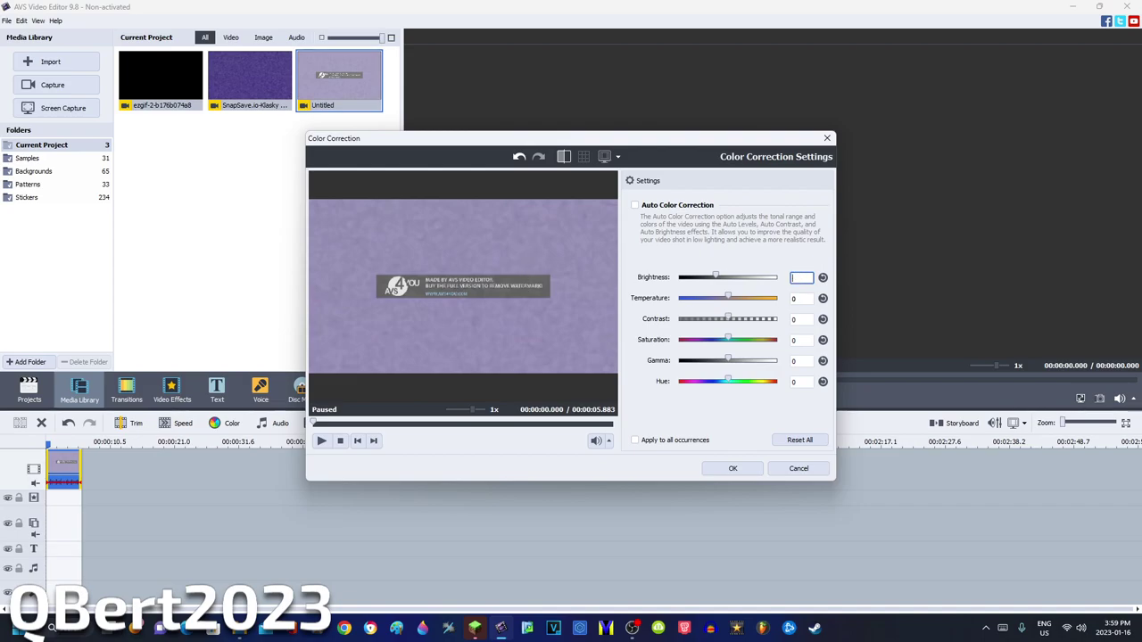
pyautogui.write('50')
pyautogui.click(803, 319)
pyautogui.write('25')
pyautogui.click(406, 423)
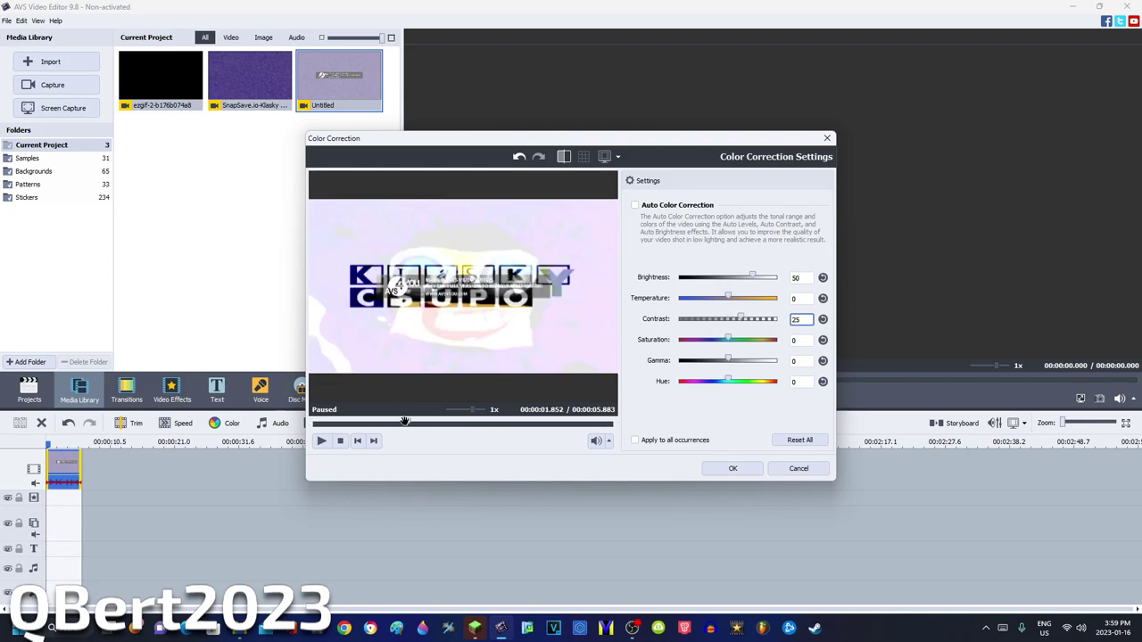
pyautogui.click(733, 470)
# Reopen the main track clip's color correction and lower its brightness
pyautogui.click(172, 390)
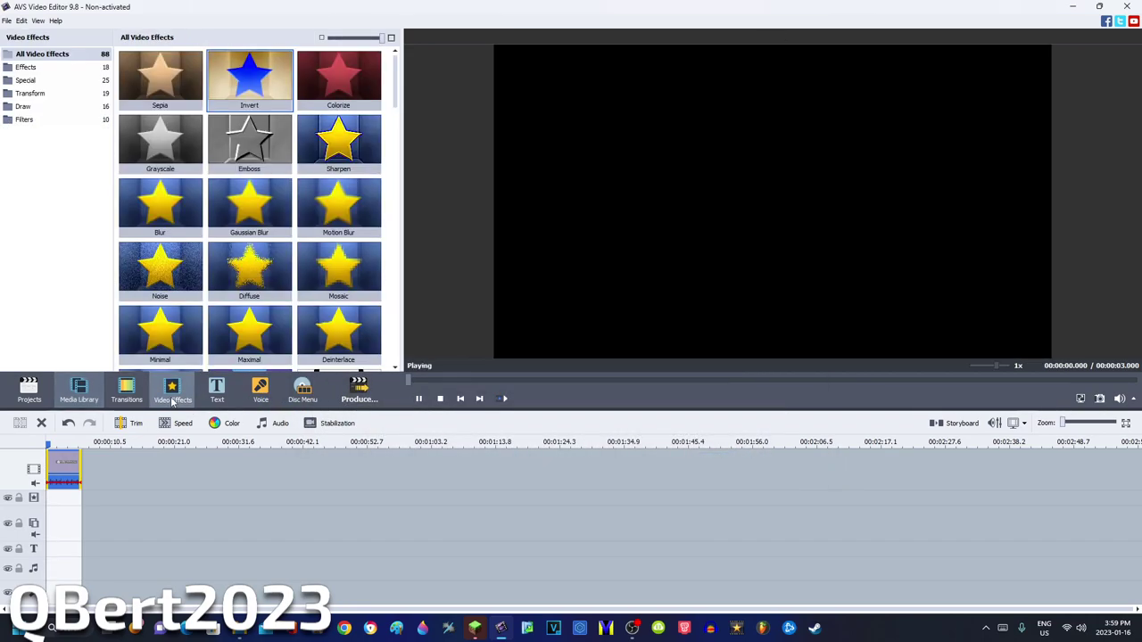
pyautogui.click(226, 423)
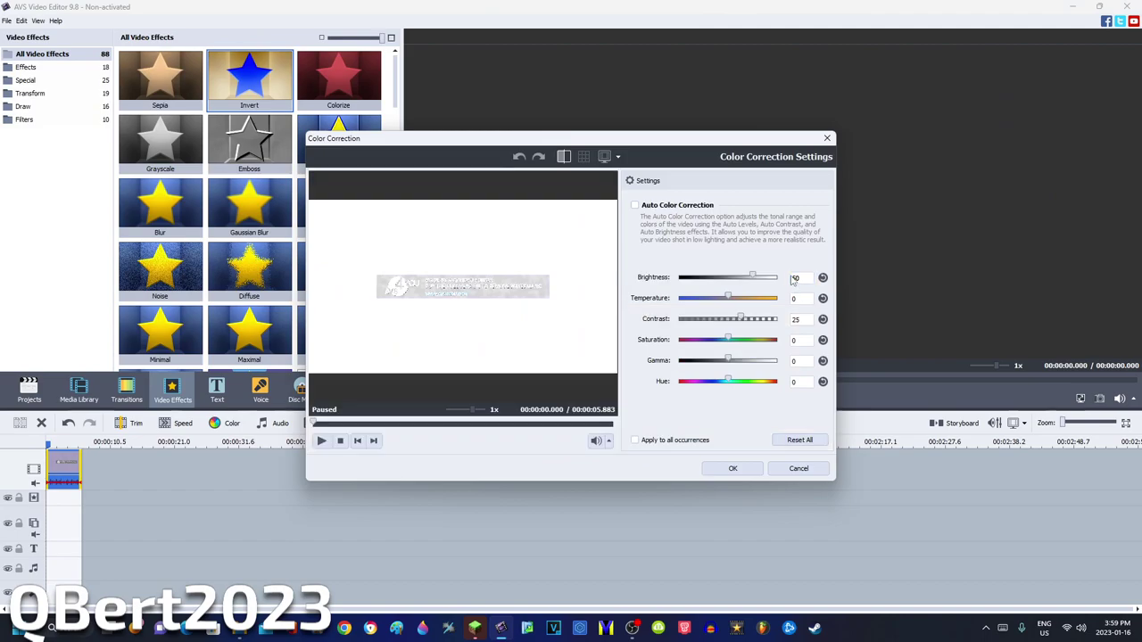
pyautogui.click(728, 469)
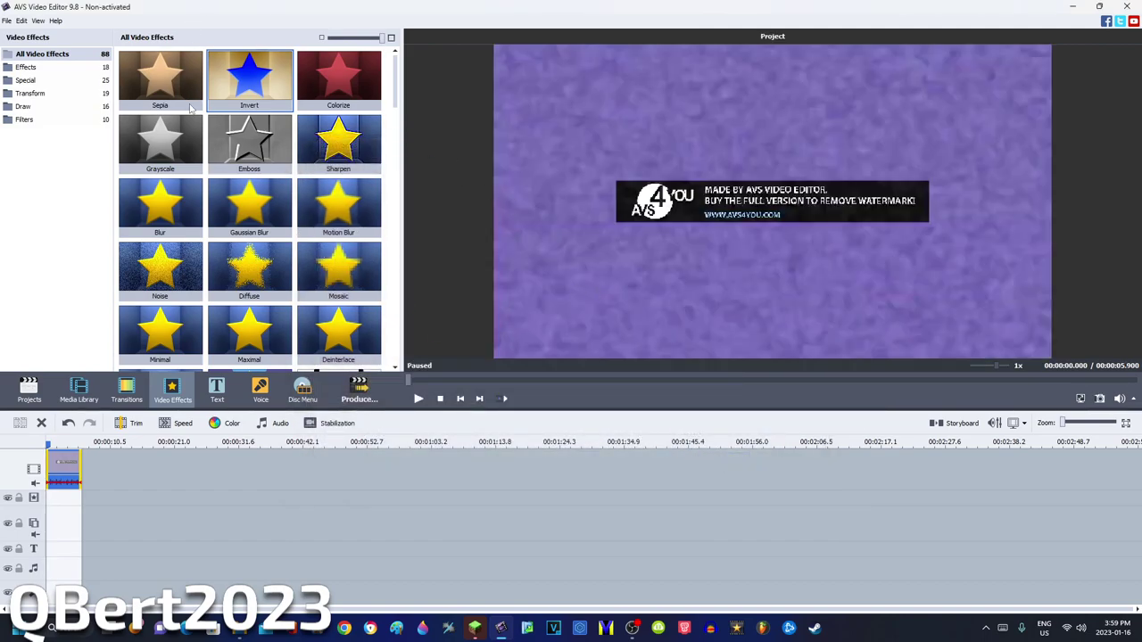
# Add the Untitled clip to the start of the overlay track, aligned with the clip on the main track
pyautogui.moveTo(267, 105); pyautogui.dragTo(277, 80)
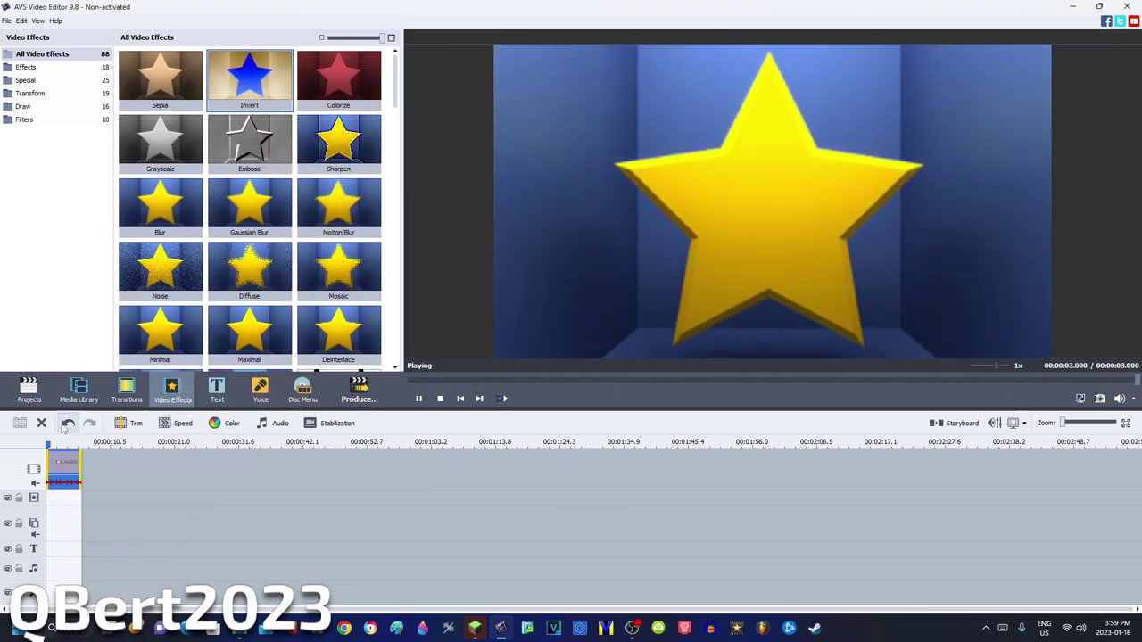
pyautogui.click(80, 388)
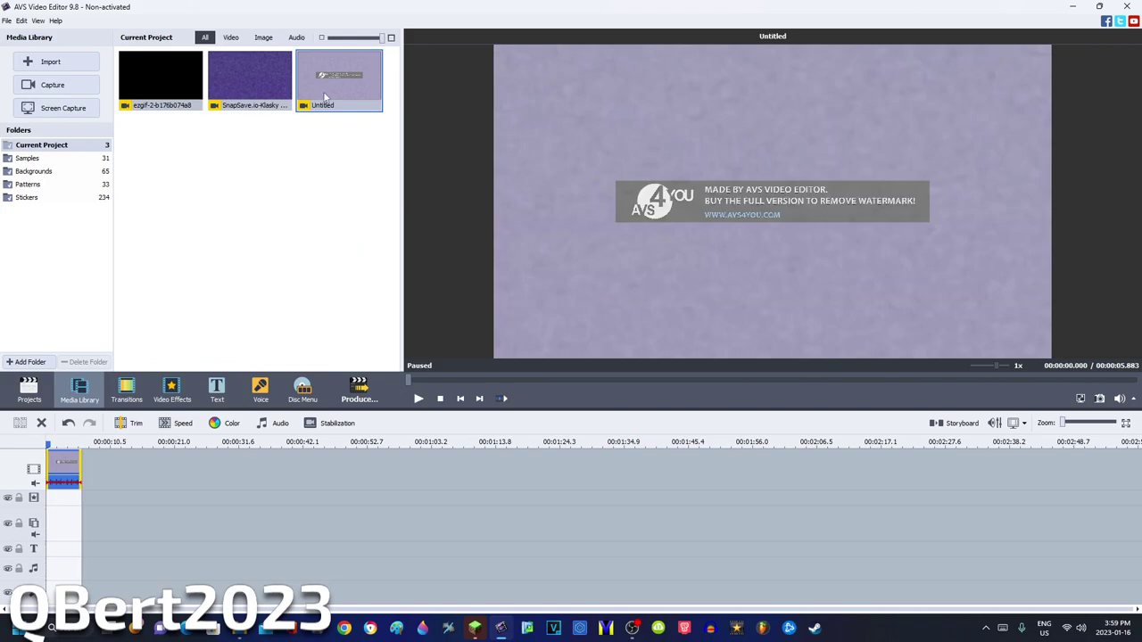
pyautogui.moveTo(352, 90); pyautogui.dragTo(51, 528)
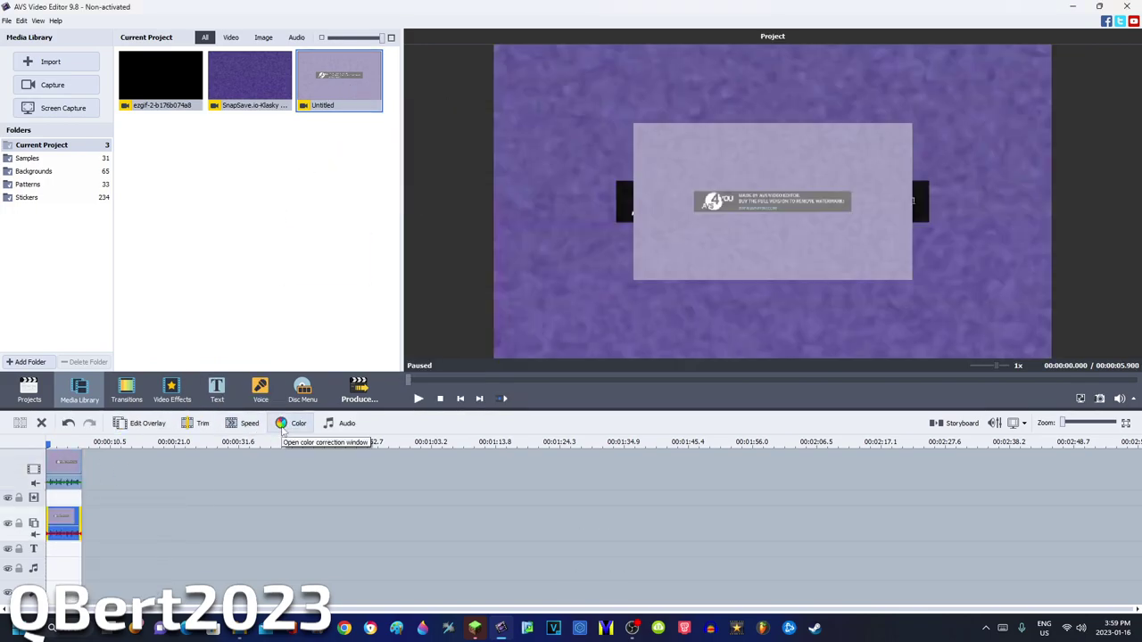
pyautogui.rightClick(59, 514)
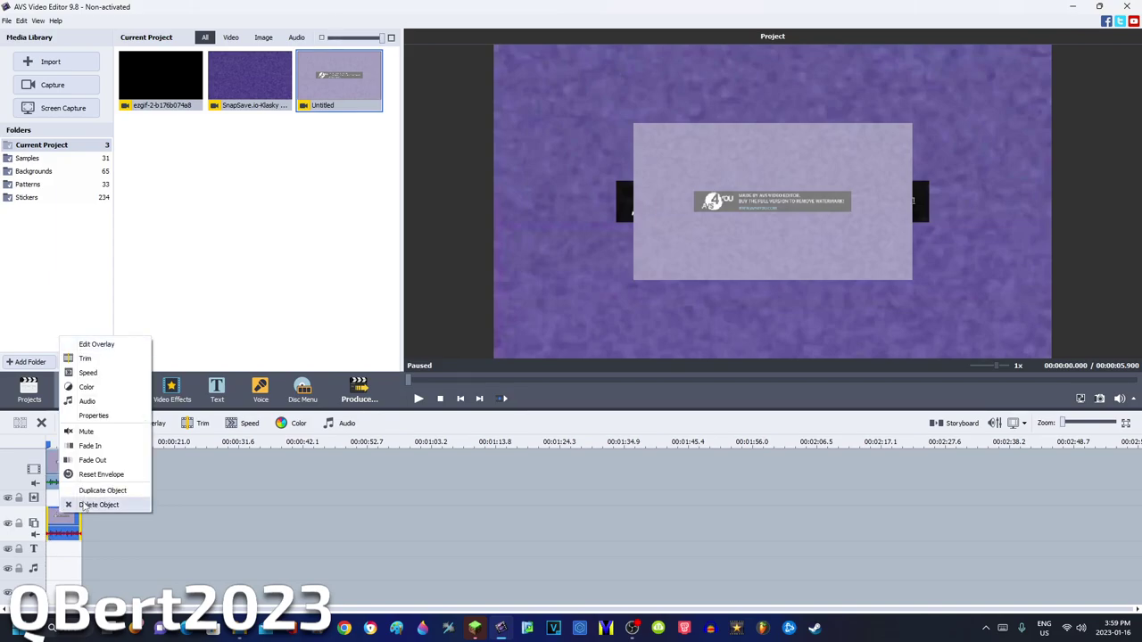
# Add the Invert effect to the start of the video effects track and shorten it to end with the clips
pyautogui.click(171, 390)
pyautogui.moveTo(249, 81); pyautogui.dragTo(55, 497)
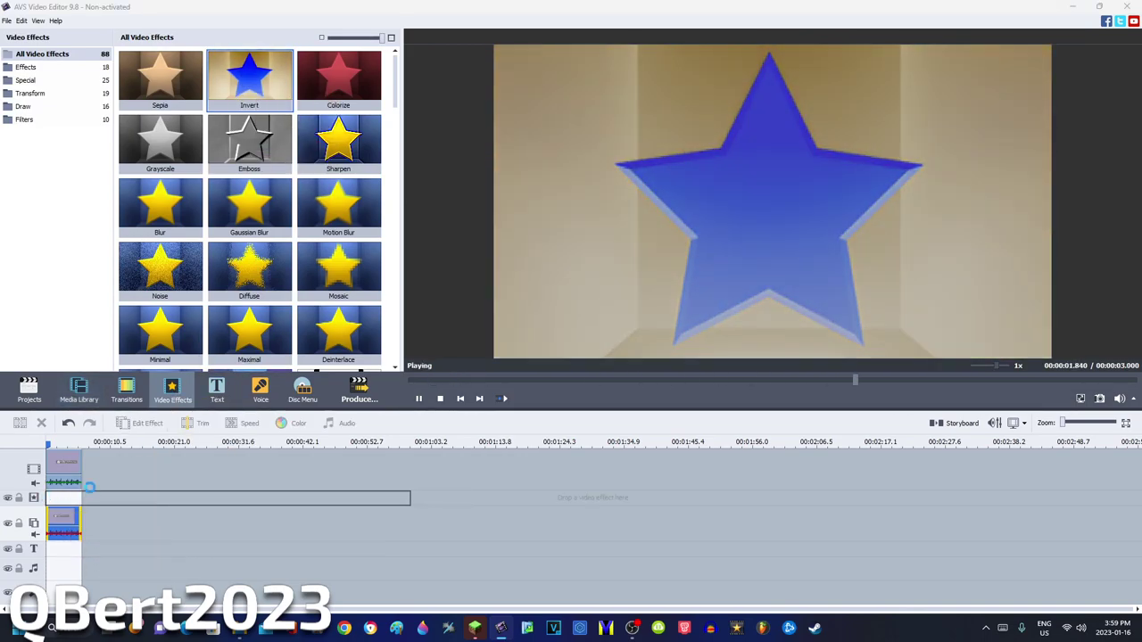
pyautogui.moveTo(400, 500); pyautogui.dragTo(80, 500)
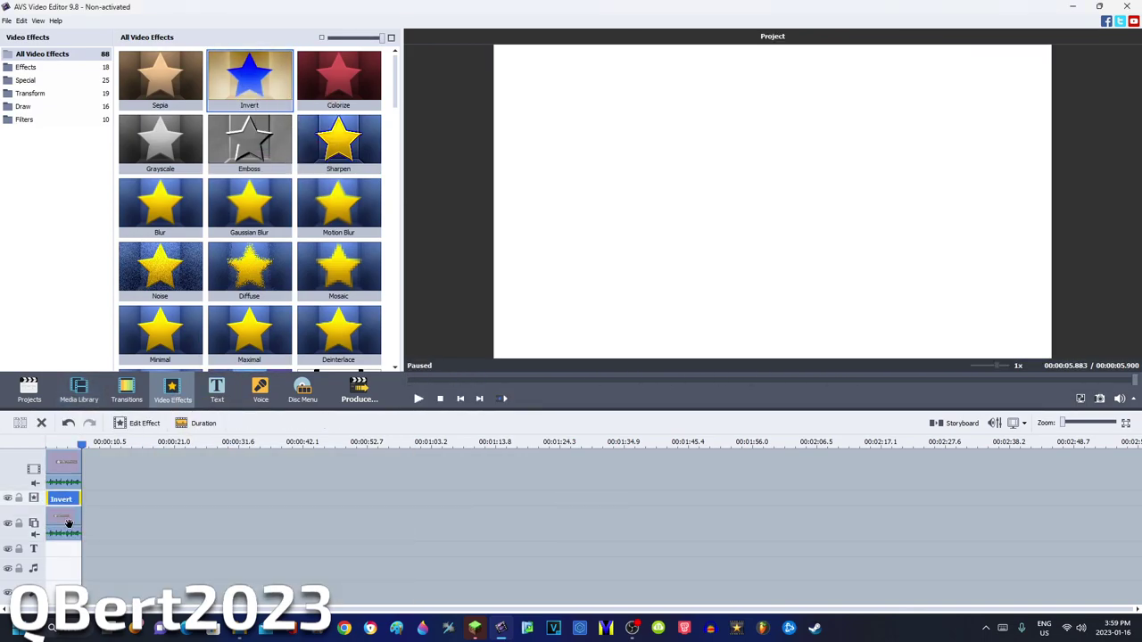
# Apply color correction to the overlay clip with brightness 50 and contrast 25
pyautogui.click(65, 522)
pyautogui.click(297, 424)
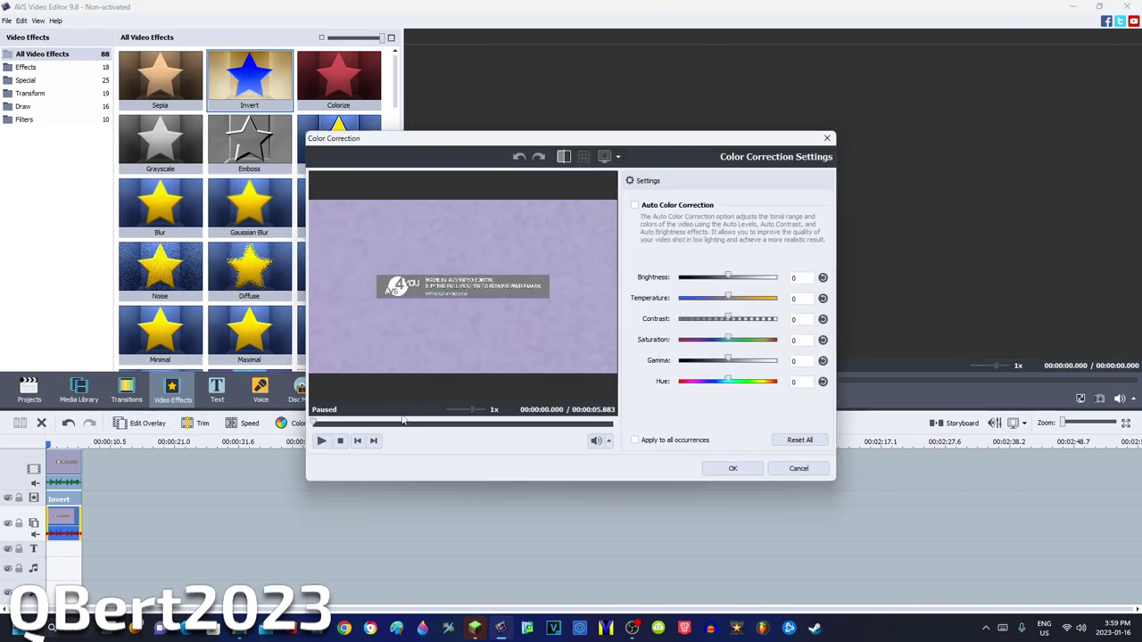
pyautogui.click(800, 277)
pyautogui.write('50')
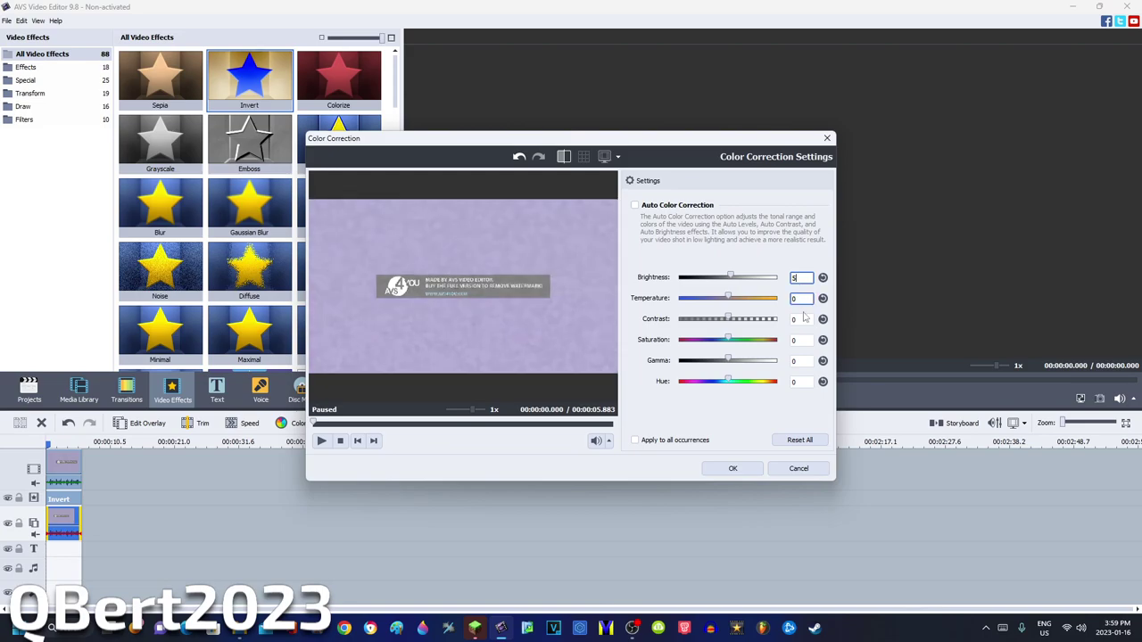
pyautogui.press('Tab')
pyautogui.press('Tab')
pyautogui.write('22')
pyautogui.click(733, 468)
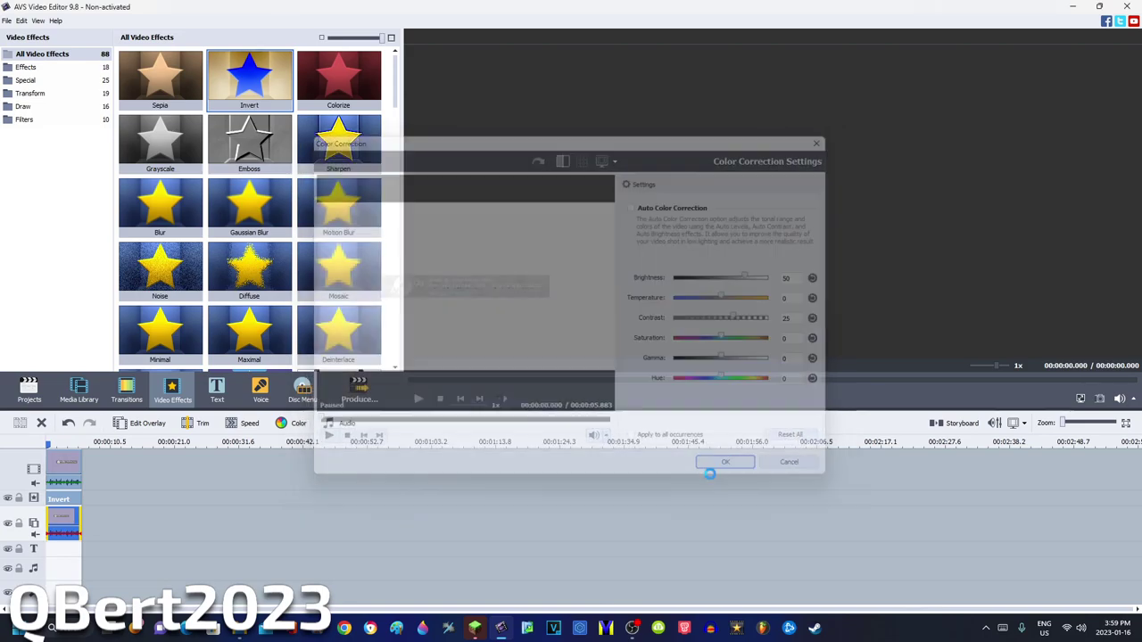
# Set the brightness to 50 in the main track clip's color correction
pyautogui.click(57, 463)
pyautogui.click(57, 517)
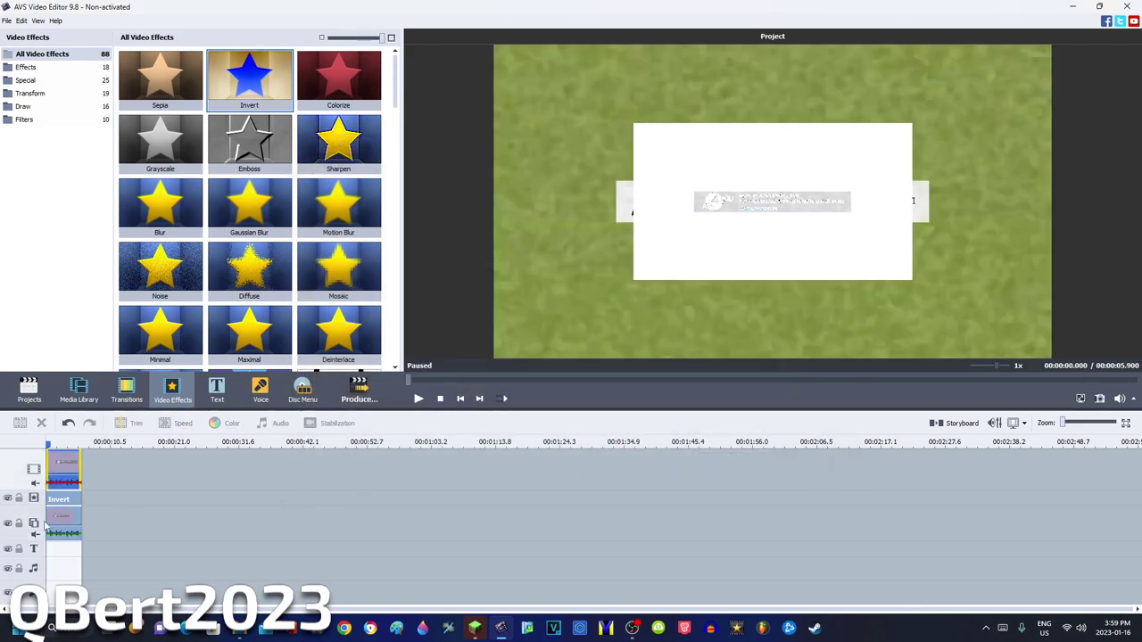
pyautogui.click(76, 458)
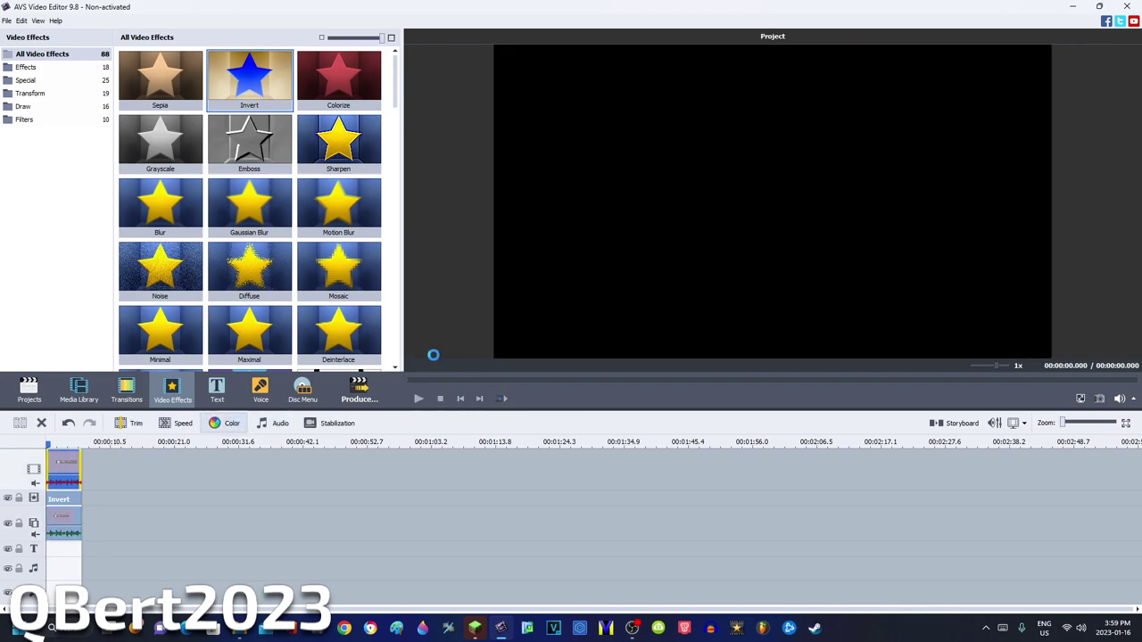
pyautogui.doubleClick(795, 279)
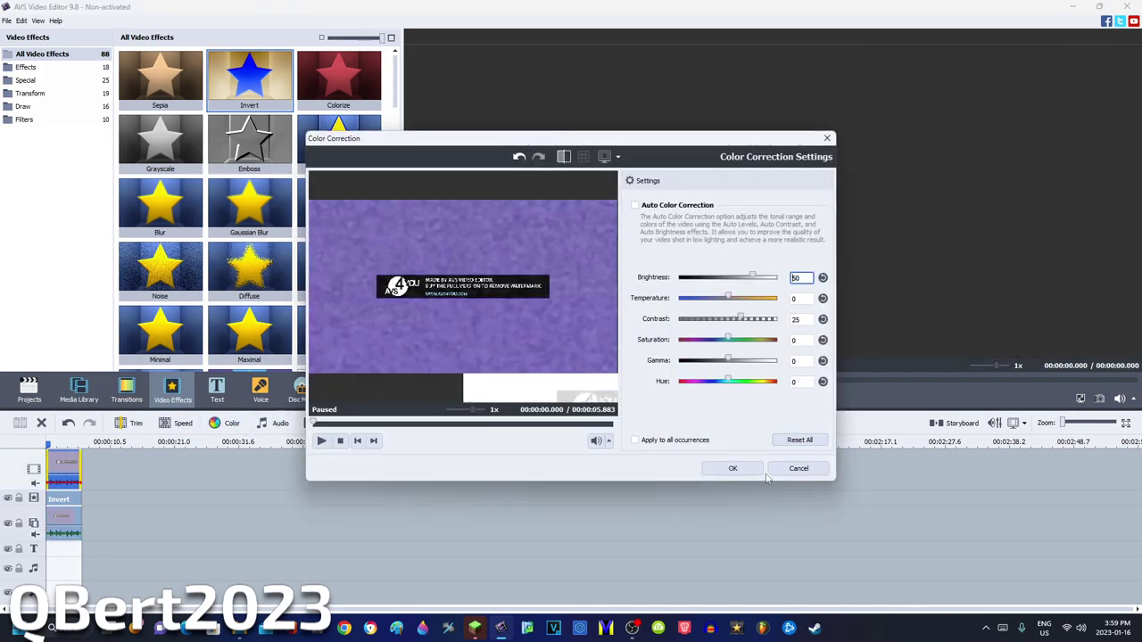
pyautogui.click(732, 468)
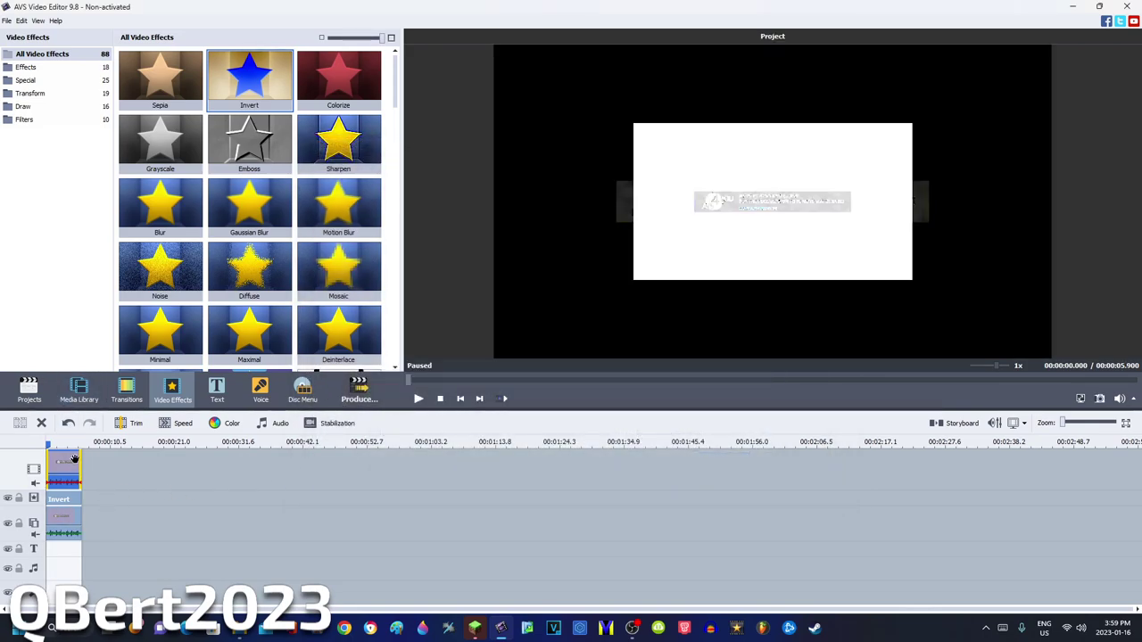
# Set the brightness to -50 in the overlay clip's color correction
pyautogui.moveTo(74, 466); pyautogui.dragTo(64, 520)
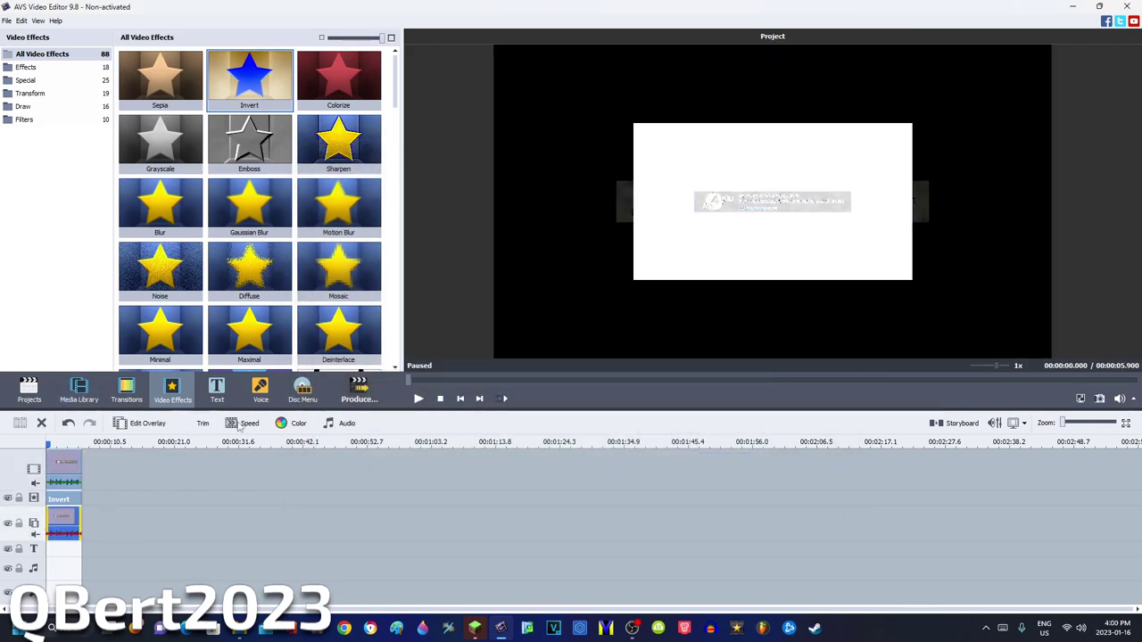
pyautogui.click(292, 423)
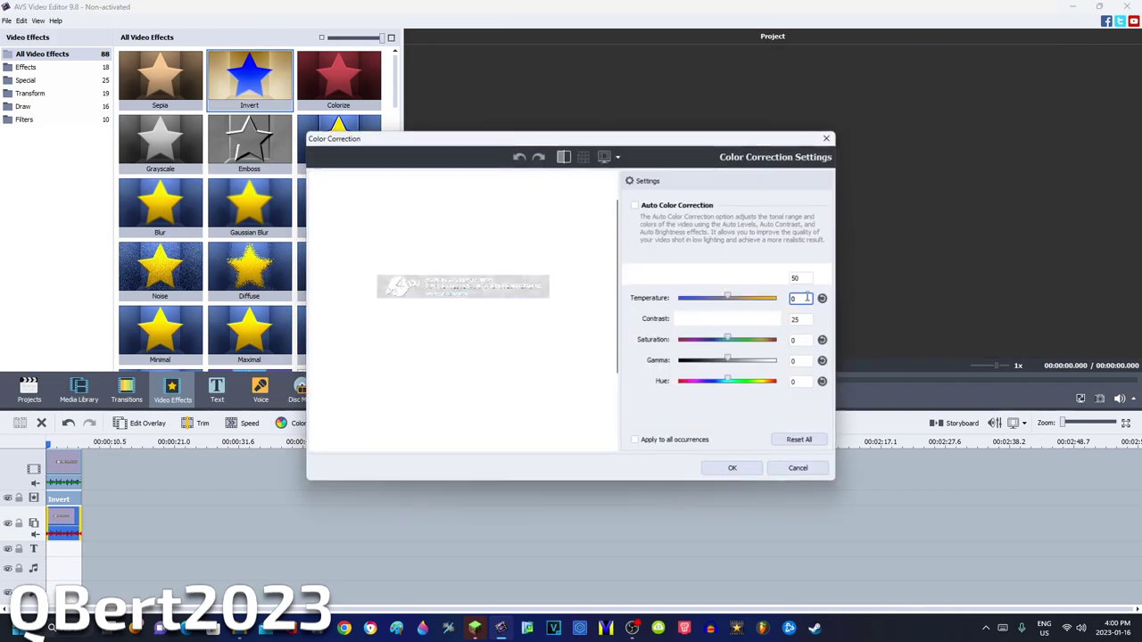
pyautogui.doubleClick(796, 277)
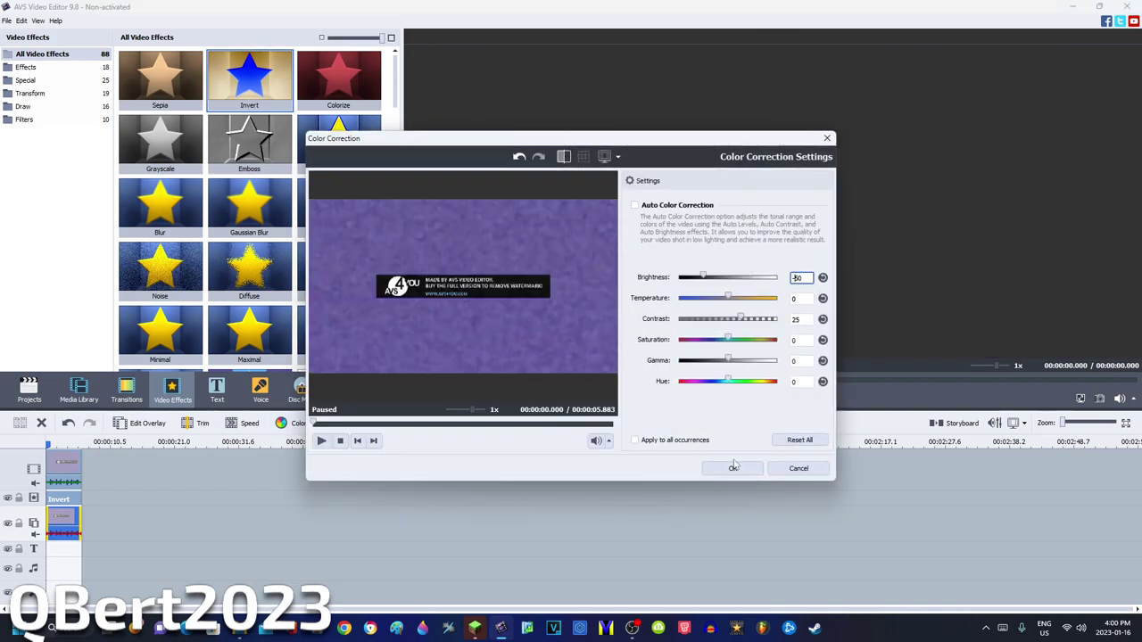
pyautogui.click(732, 469)
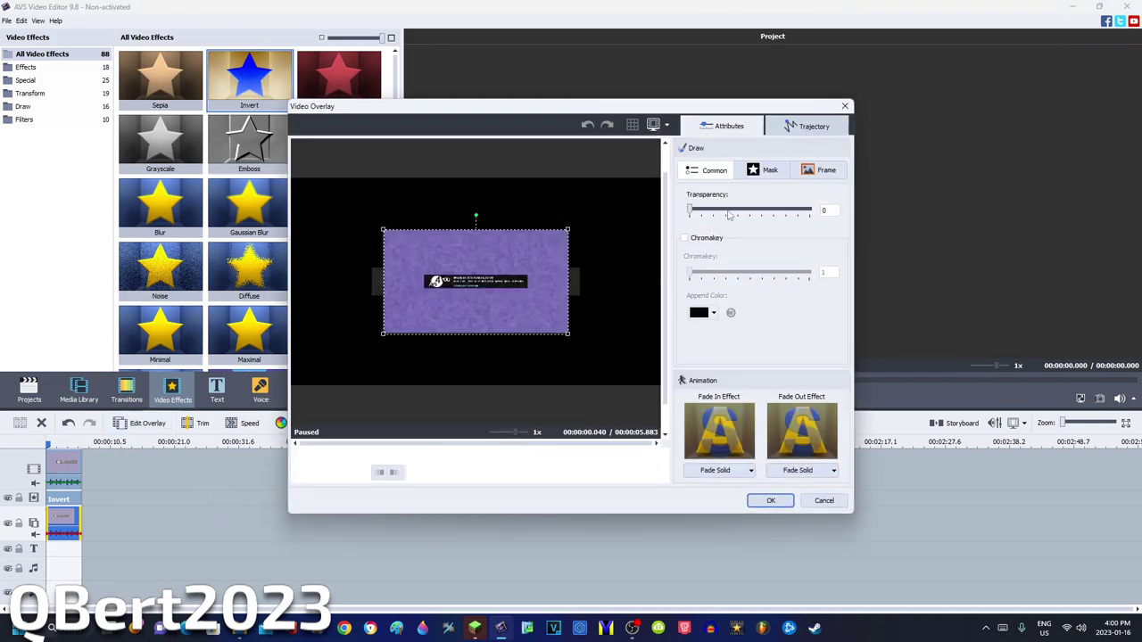
# Set the overlay's transparency to 50, enlarge it to fill the whole frame, and accept the overlay settings
pyautogui.click(752, 210)
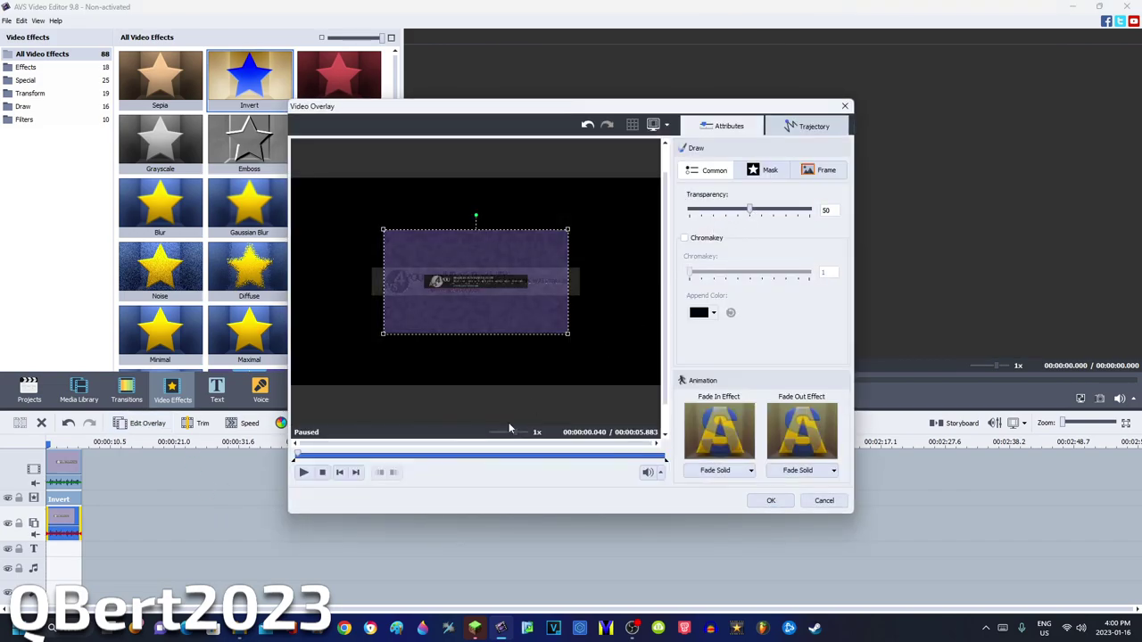
pyautogui.moveTo(568, 340); pyautogui.dragTo(657, 401)
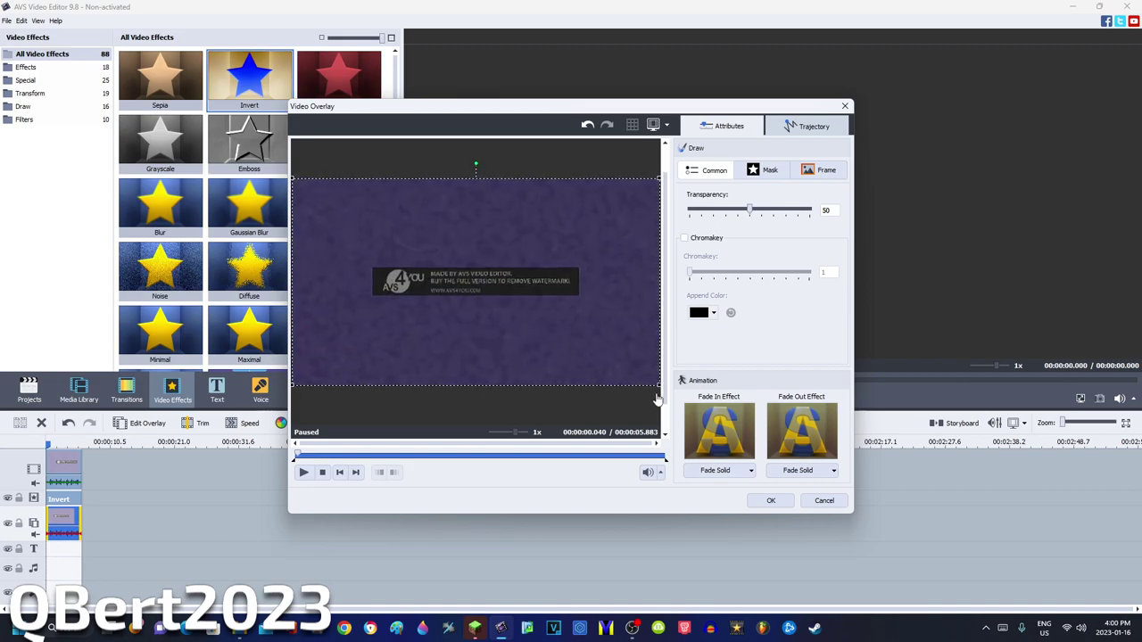
pyautogui.moveTo(657, 395); pyautogui.dragTo(657, 393)
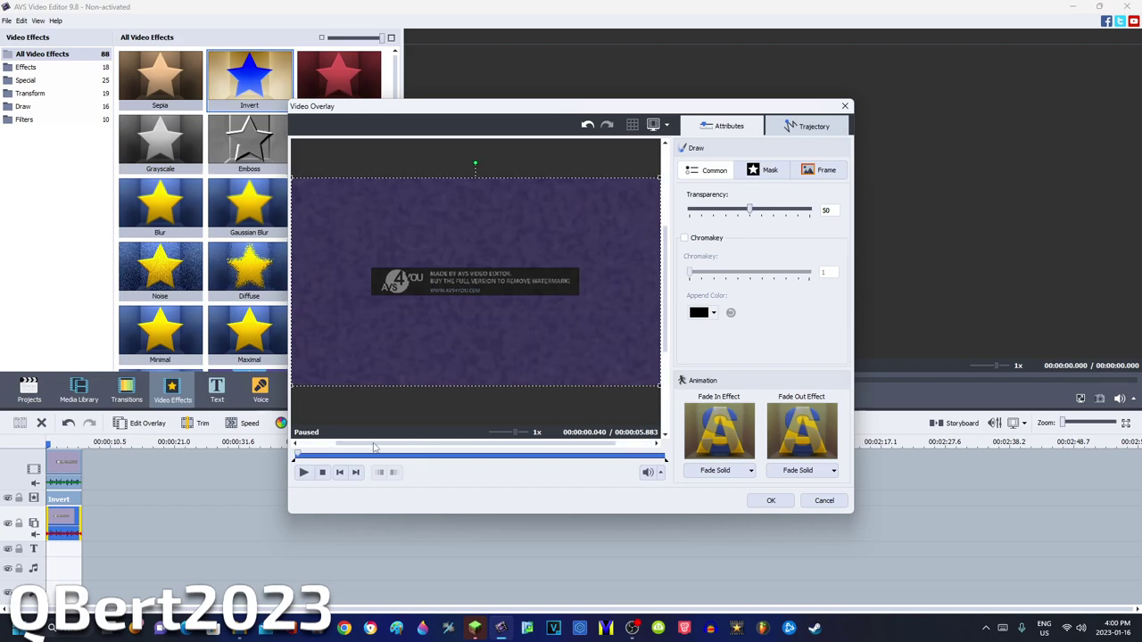
pyautogui.click(303, 474)
pyautogui.click(759, 501)
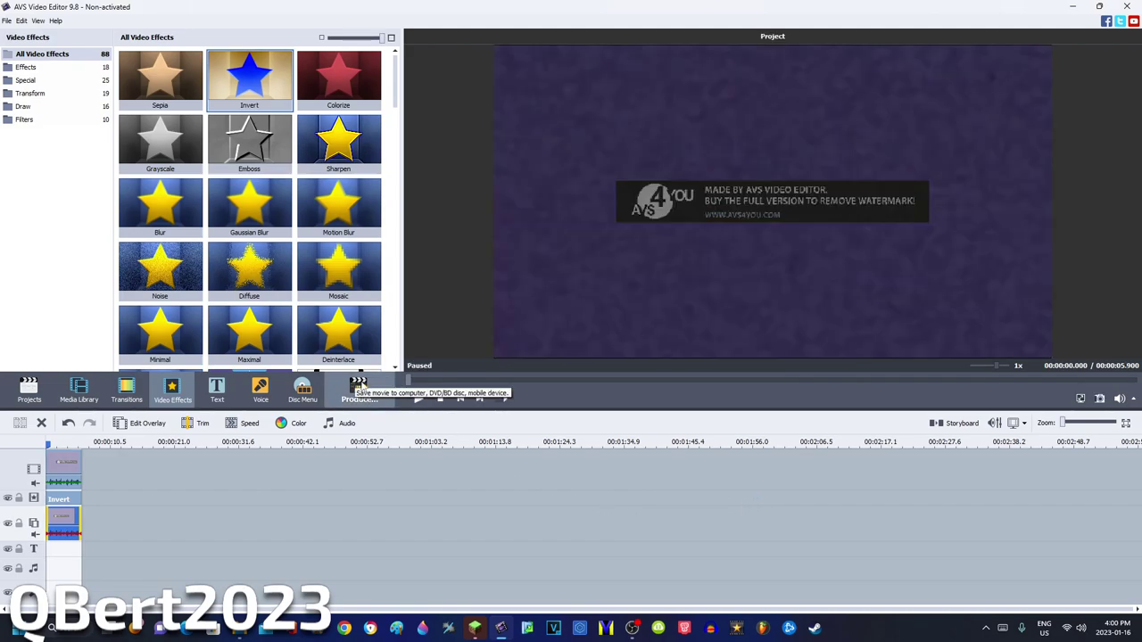
pyautogui.click(359, 390)
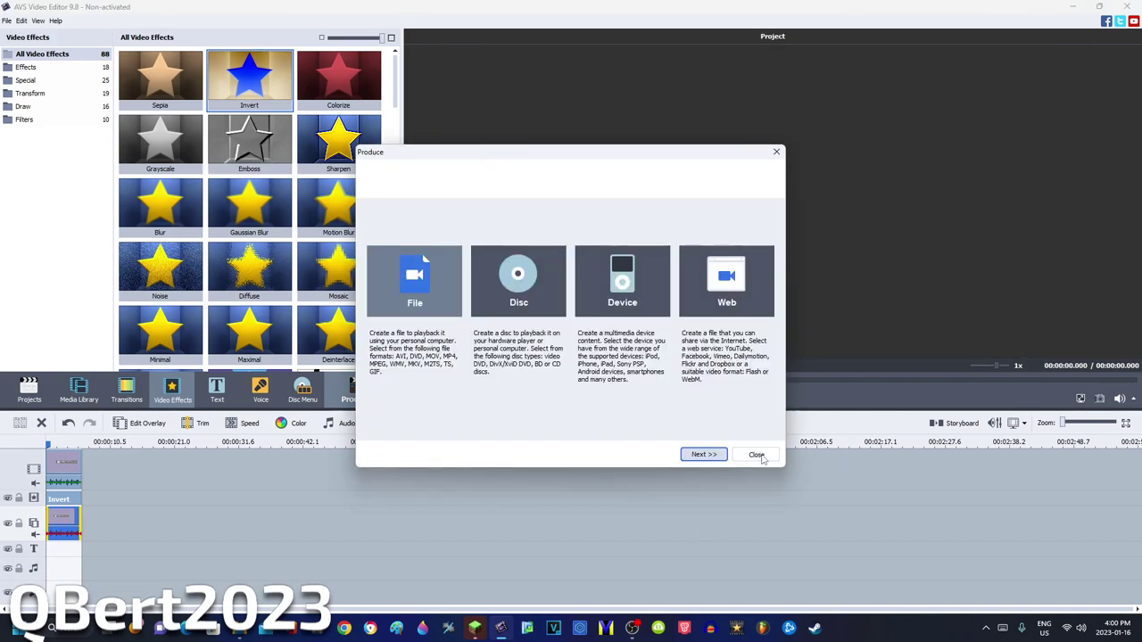
pyautogui.click(758, 455)
pyautogui.rightClick(59, 520)
pyautogui.click(96, 436)
# Set up an MP4 file export with the M4V Apple iPhone Full HD 1920x1080 profile and a 60 fps frame rate
pyautogui.click(355, 389)
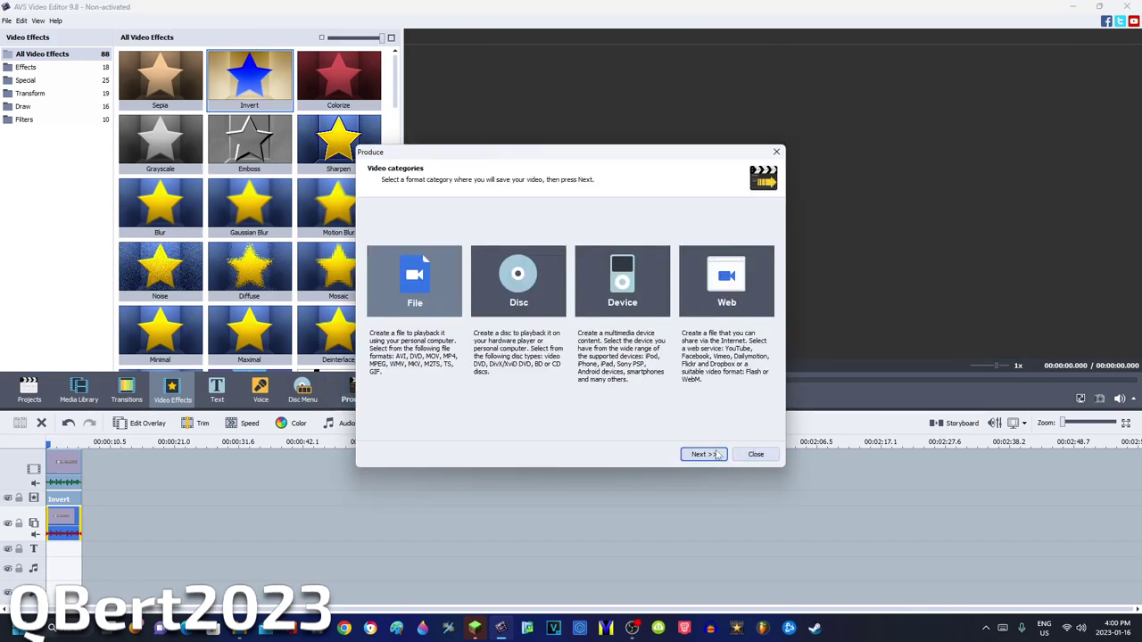
pyautogui.click(576, 305)
pyautogui.click(580, 332)
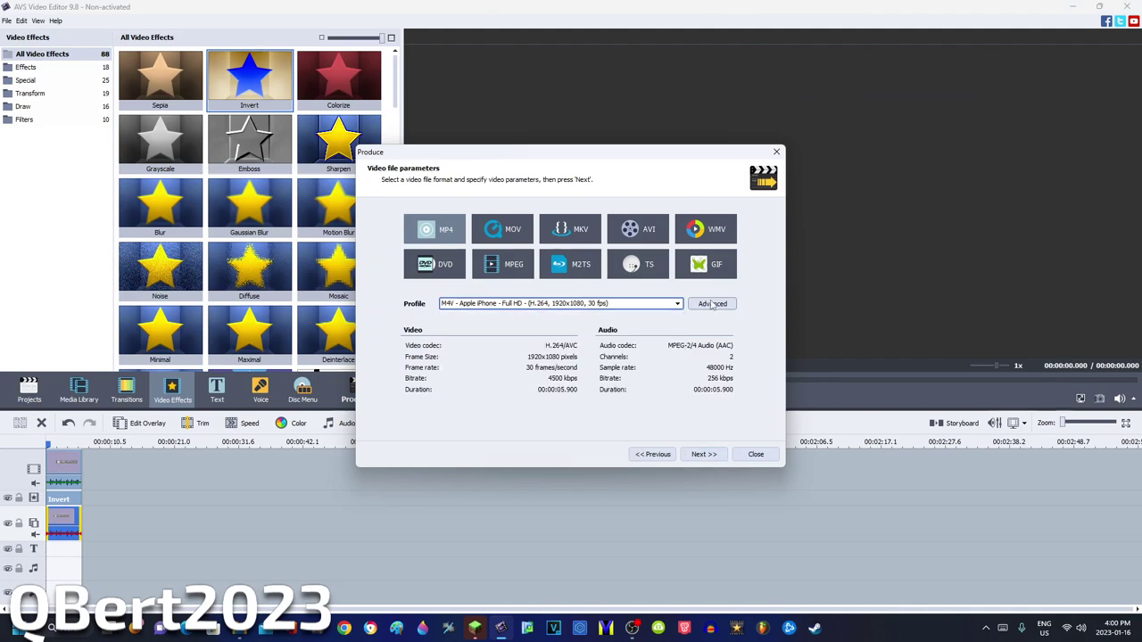
pyautogui.click(711, 303)
pyautogui.click(712, 304)
pyautogui.click(451, 398)
pyautogui.click(446, 513)
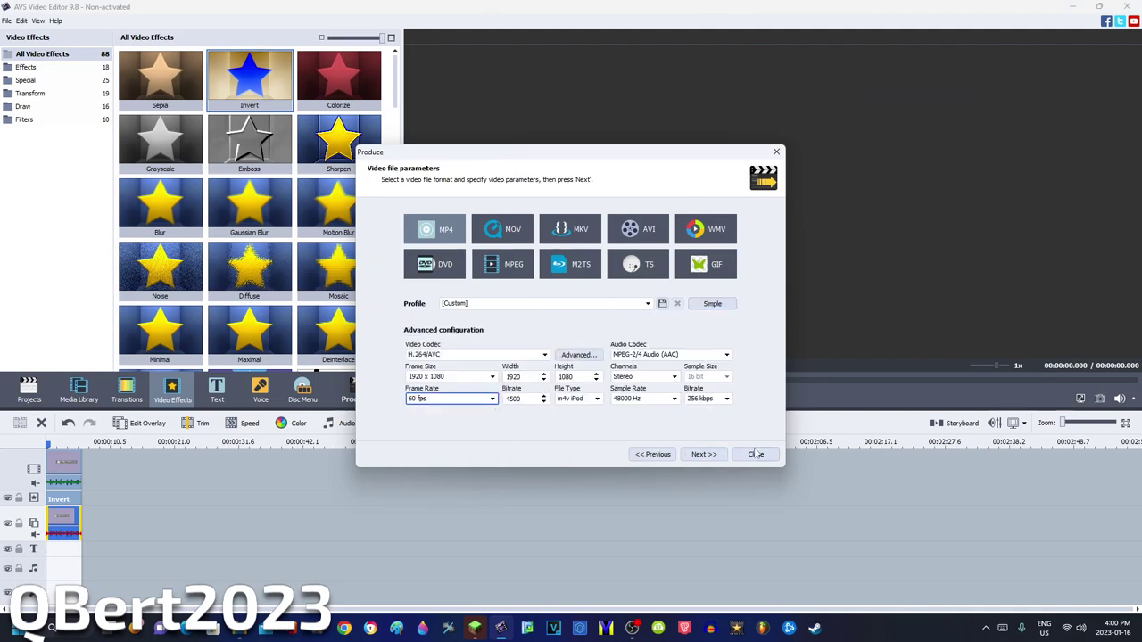
# Create the movie file as Untitled 1 in the AVSVideoEditor Output folder, continuing without registering
pyautogui.click(703, 454)
pyautogui.click(663, 262)
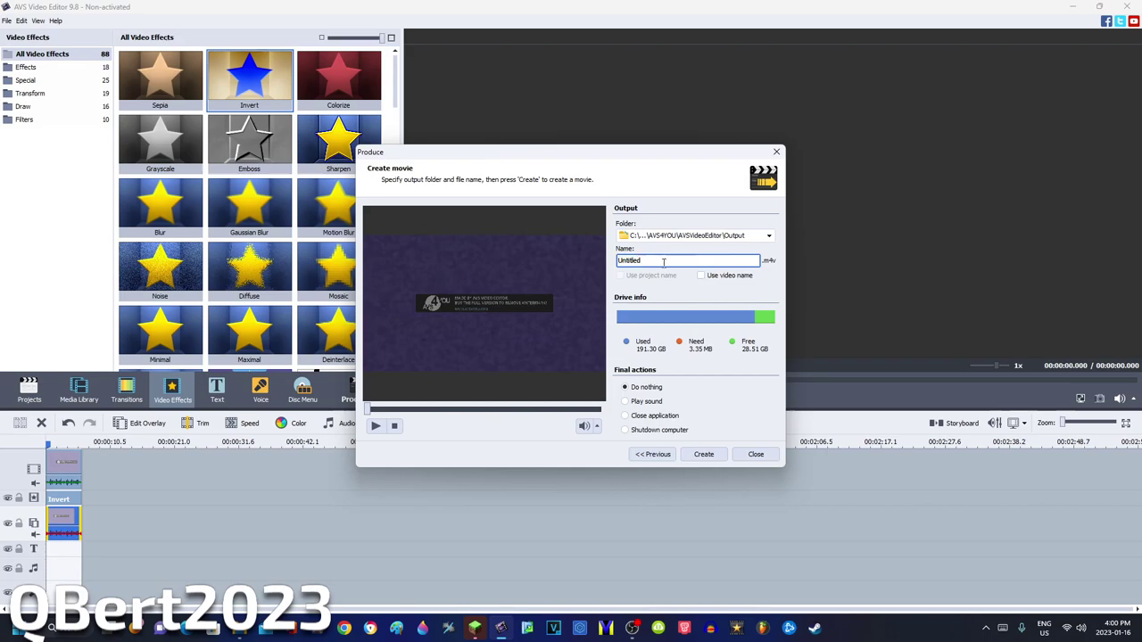
pyautogui.click(652, 454)
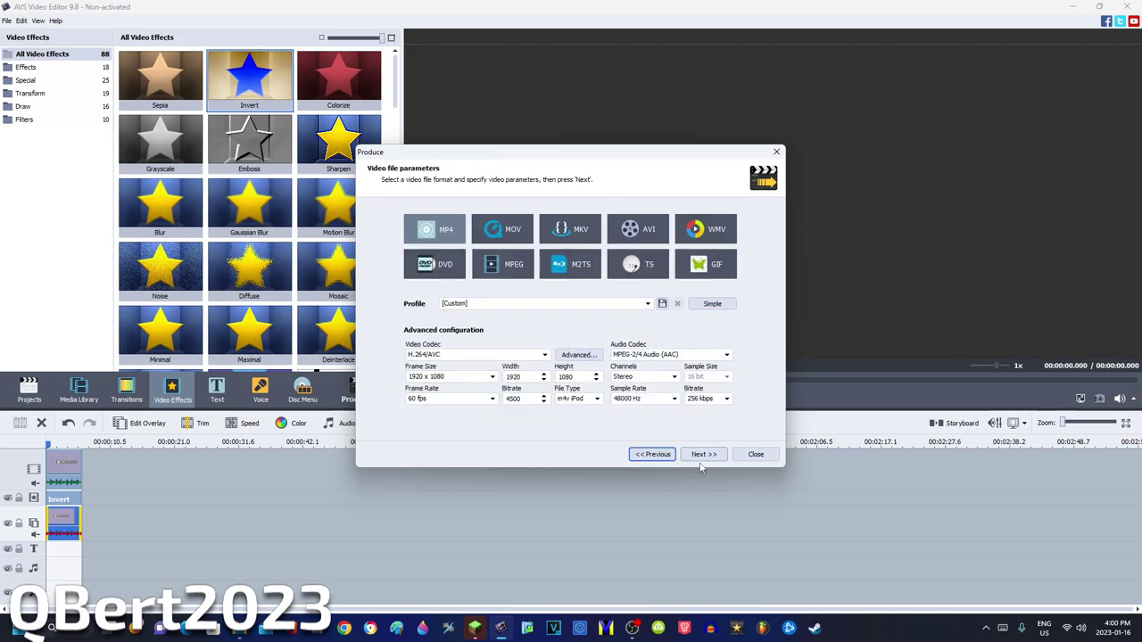
pyautogui.click(703, 455)
pyautogui.click(703, 454)
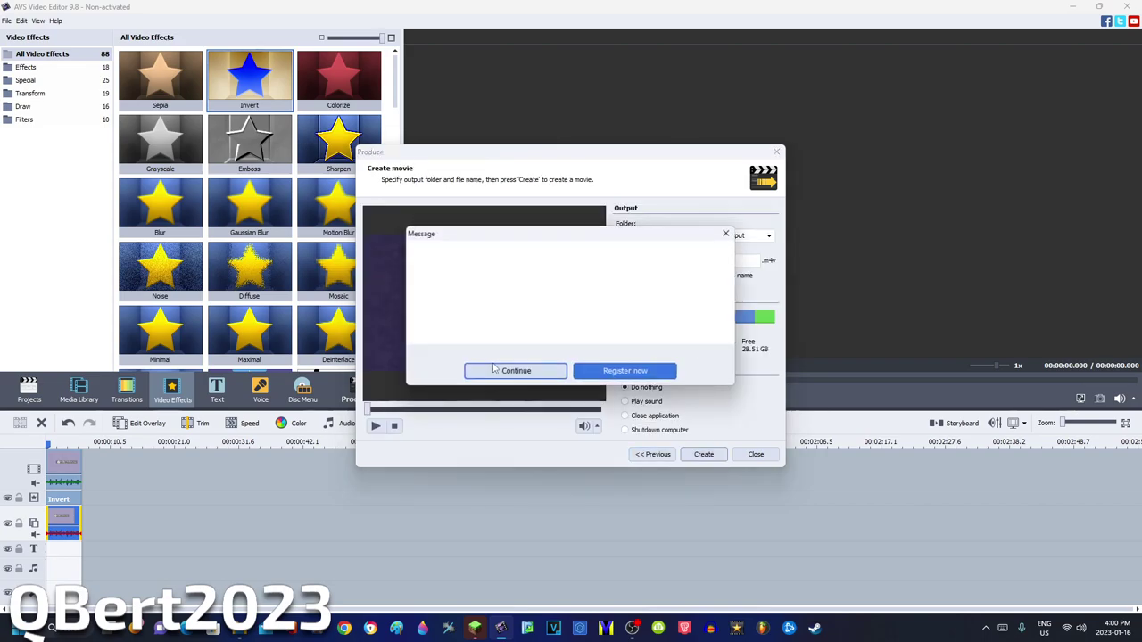
pyautogui.click(499, 372)
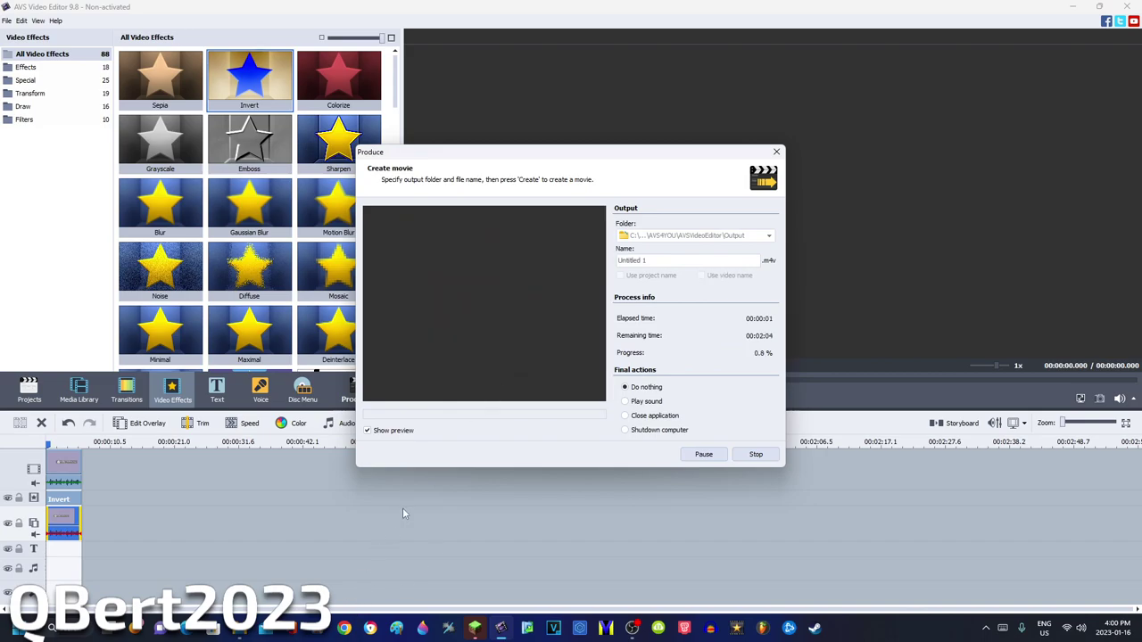
pyautogui.click(633, 628)
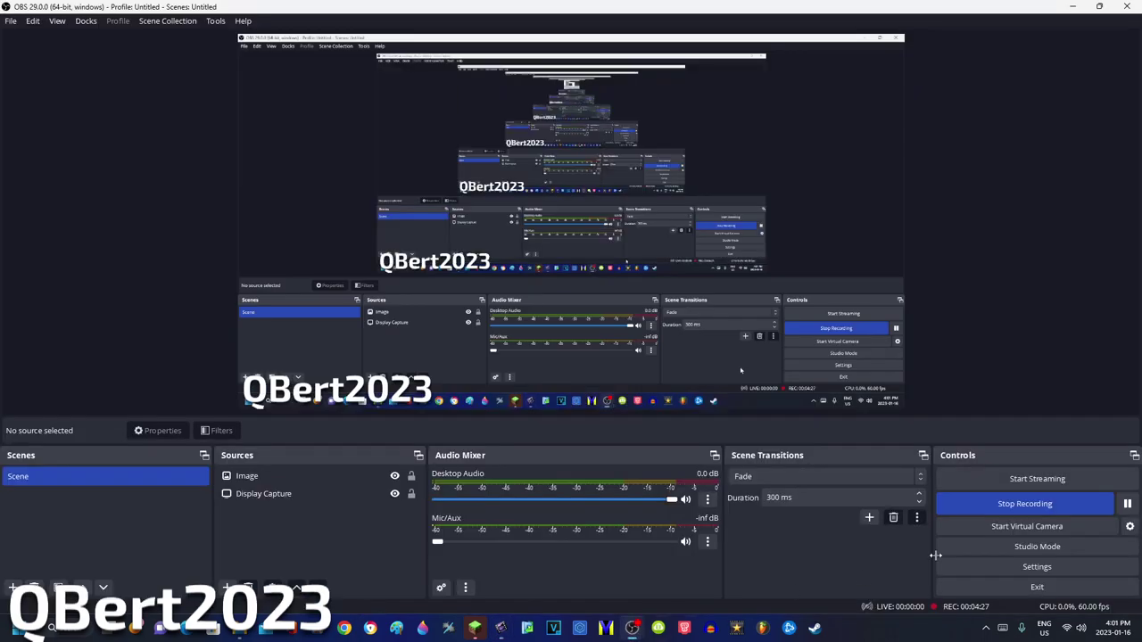
pyautogui.click(503, 627)
# Apply color correction to the Untitled 1 clip on the main track with brightness 50 and contrast 100
pyautogui.click(65, 460)
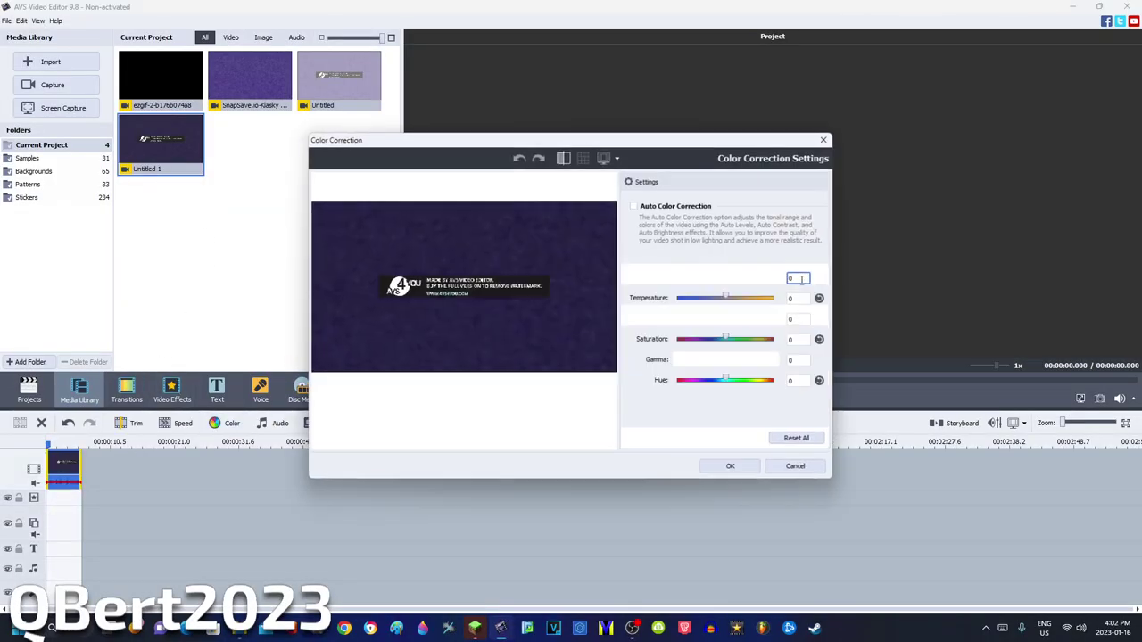
pyautogui.doubleClick(800, 277)
pyautogui.write('50')
pyautogui.click(800, 318)
pyautogui.write('100')
pyautogui.press('Return')
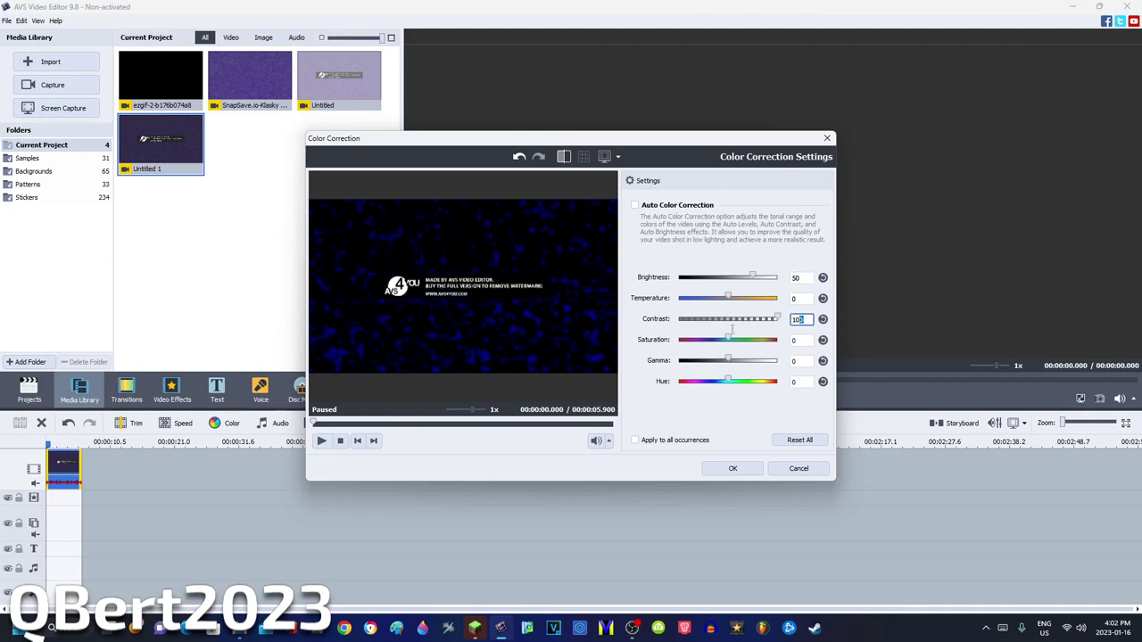
pyautogui.click(730, 468)
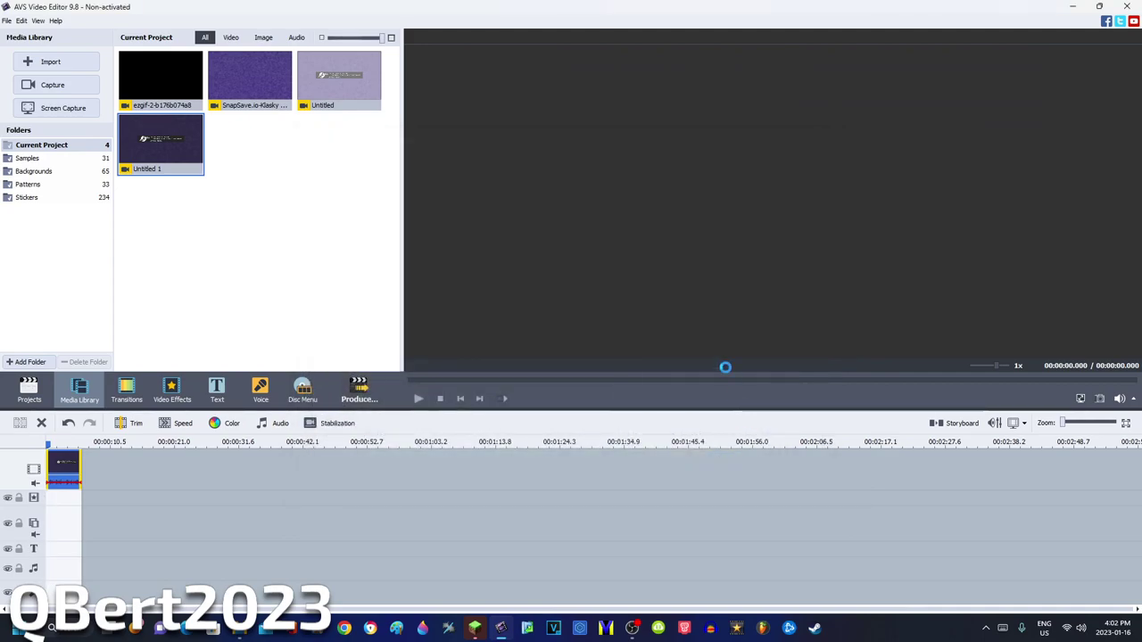
# Scrub through the color-corrected clip and play it back in the preview
pyautogui.click(647, 380)
pyautogui.moveTo(648, 380); pyautogui.dragTo(638, 380)
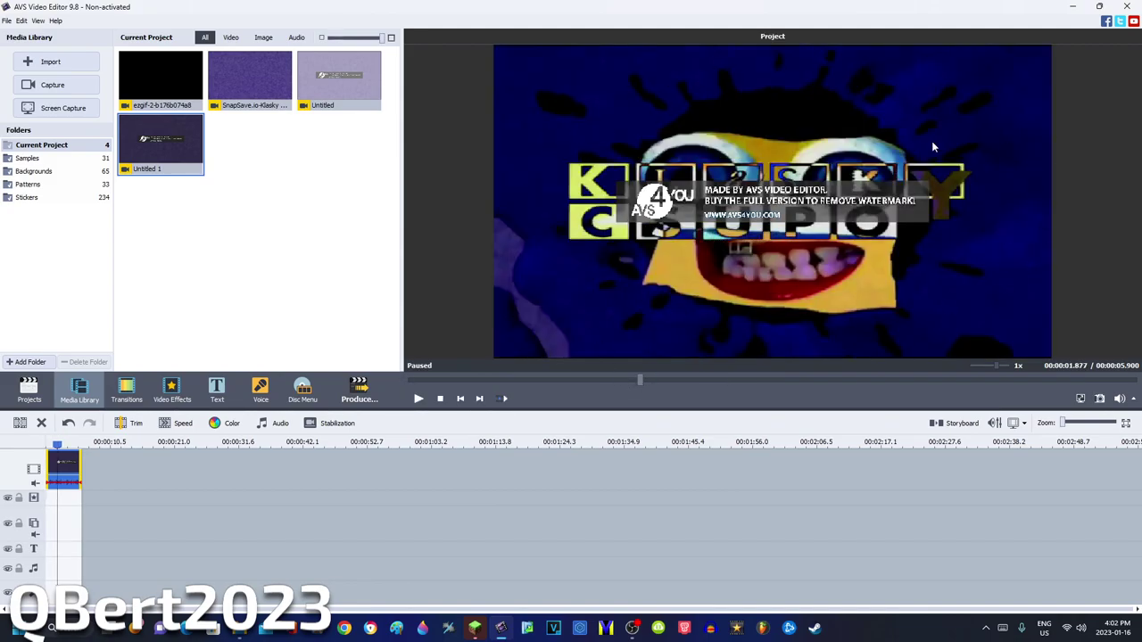
pyautogui.click(417, 398)
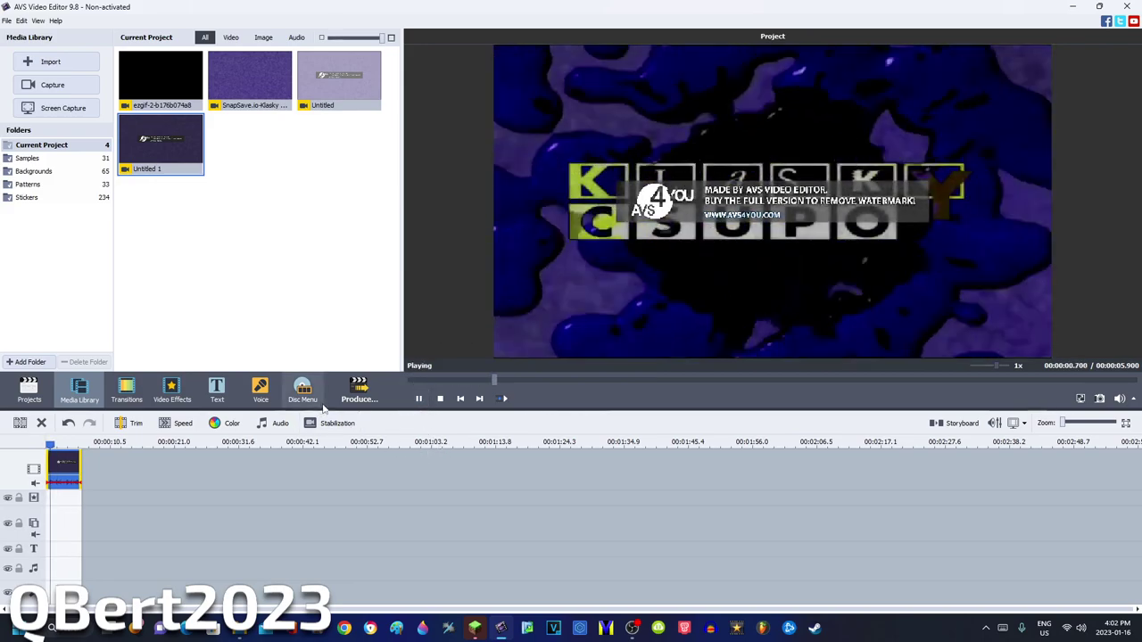